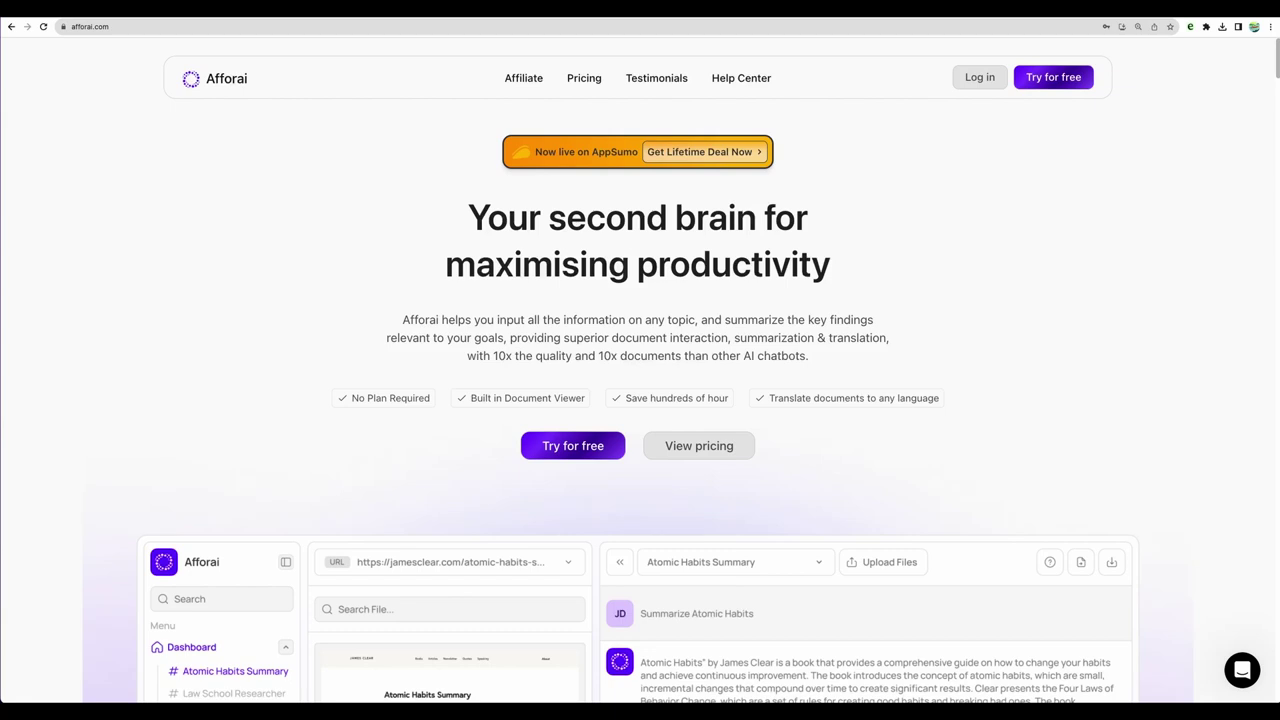
Review the headline and the dashboard preview on the Afforai homepage
{"action": "left_click_drag", "start_coordinate": [472, 215], "coordinate": [850, 278]}
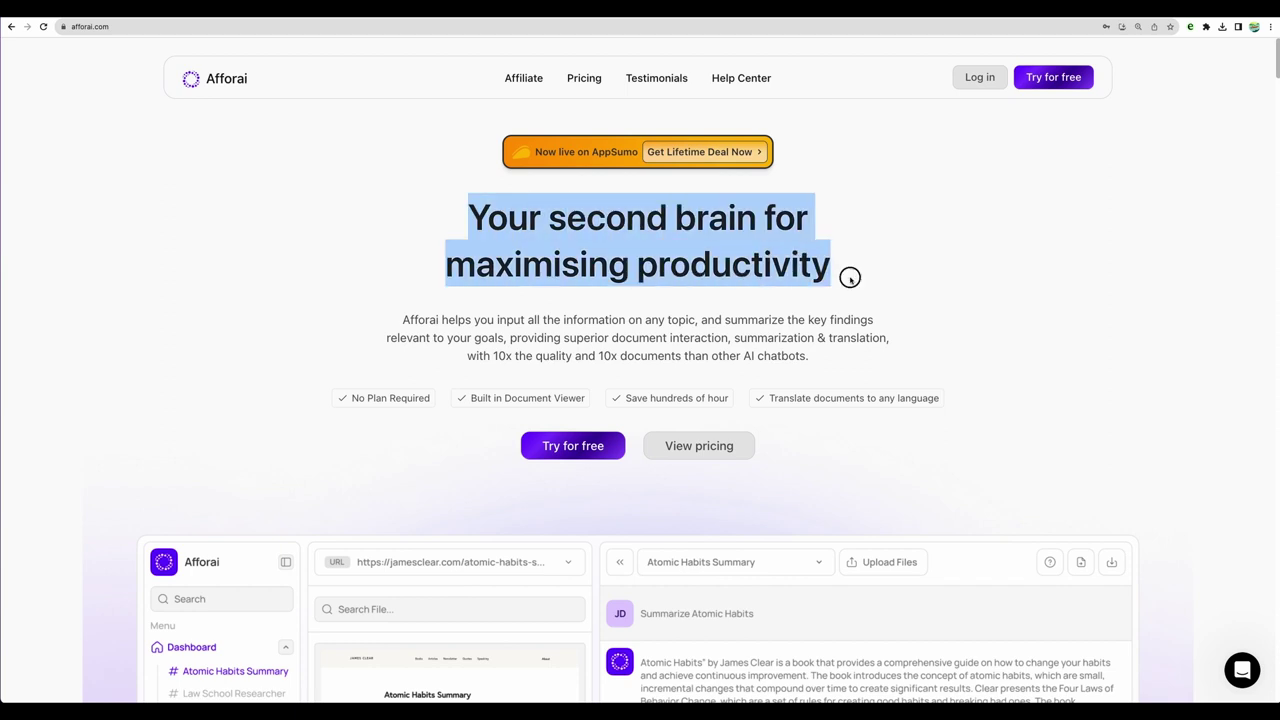
{"action": "scroll", "coordinate": [680, 365], "scroll_direction": "down", "scroll_amount": 4}
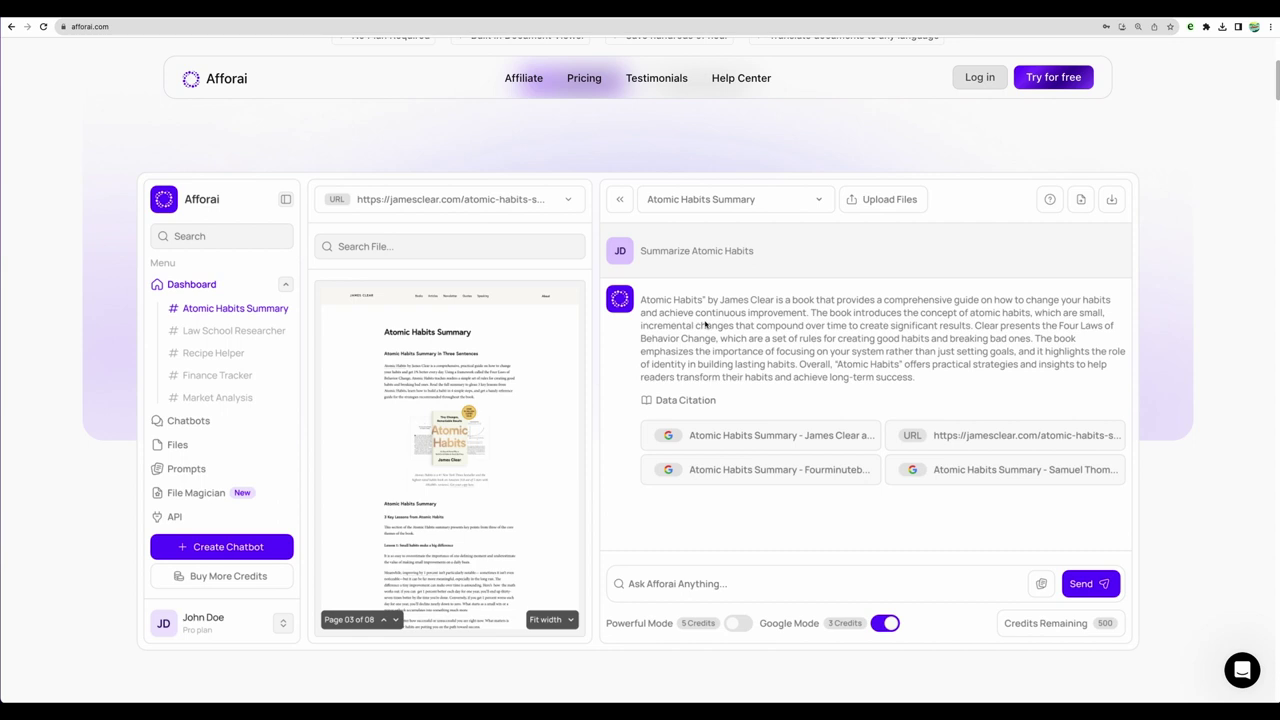
{"action": "scroll", "coordinate": [350, 544], "scroll_direction": "up", "scroll_amount": 1}
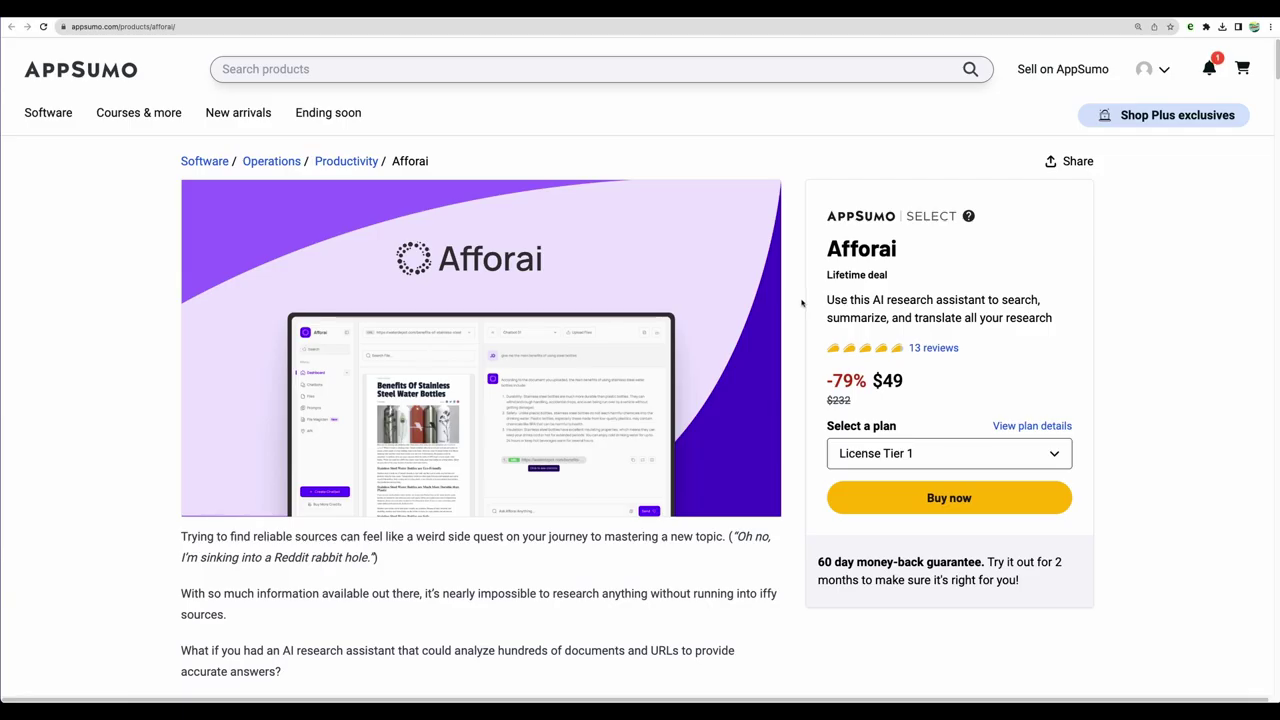
Read the Afforai overview on AppSumo, covering document types, supported languages, source citations and Google search integration
{"action": "scroll", "coordinate": [501, 366], "scroll_direction": "down", "scroll_amount": 10}
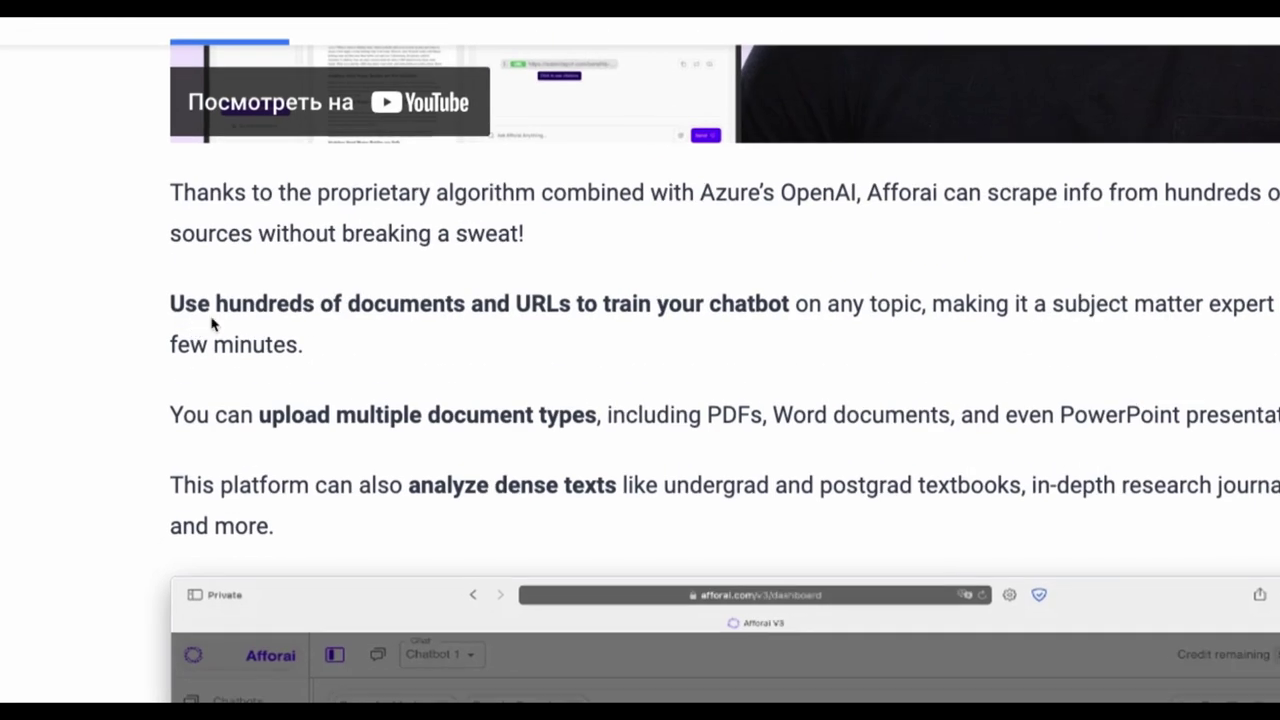
{"action": "left_click_drag", "start_coordinate": [204, 318], "coordinate": [378, 317]}
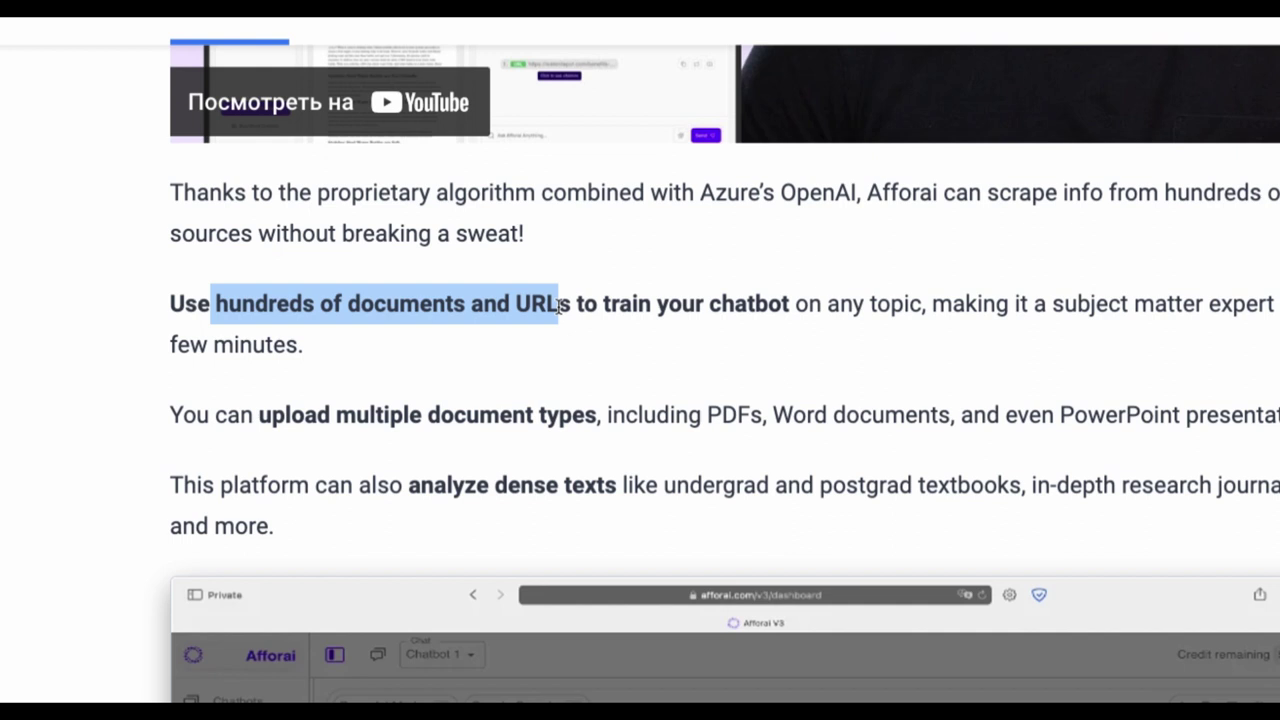
{"action": "left_click_drag", "start_coordinate": [560, 305], "coordinate": [571, 305]}
{"action": "left_click_drag", "start_coordinate": [258, 414], "coordinate": [943, 414]}
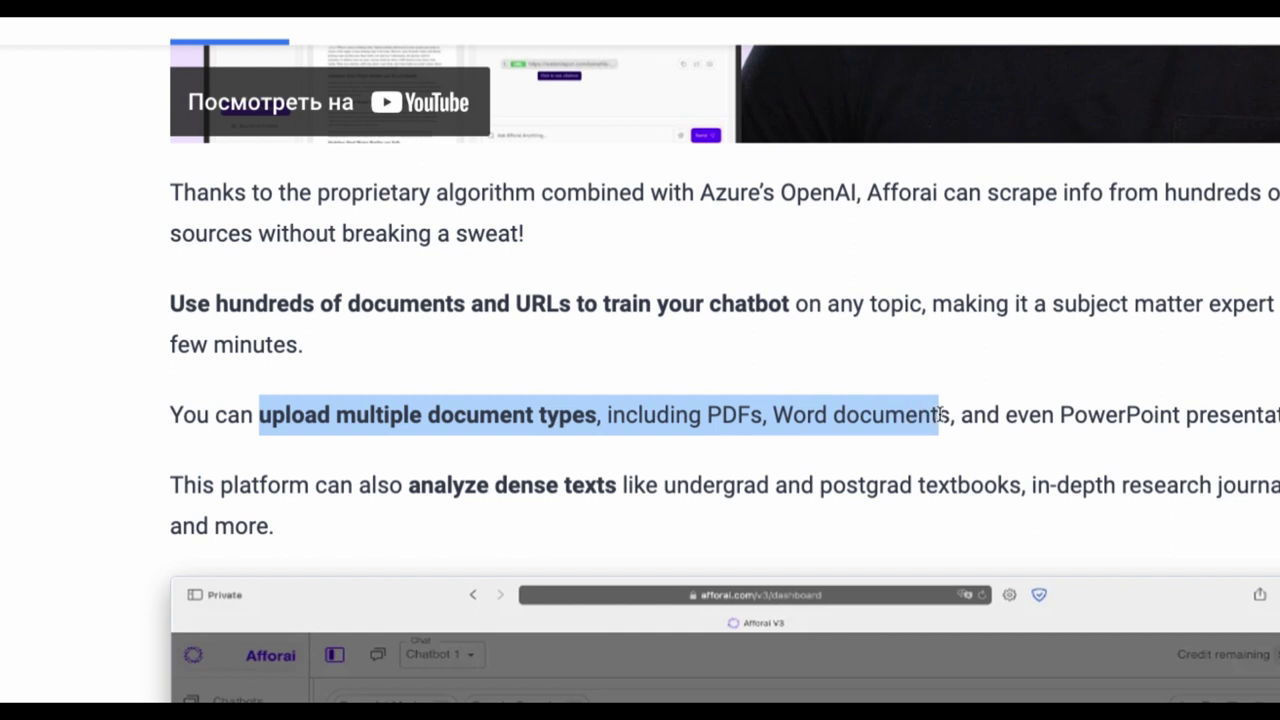
{"action": "left_click_drag", "start_coordinate": [1062, 414], "coordinate": [1176, 414]}
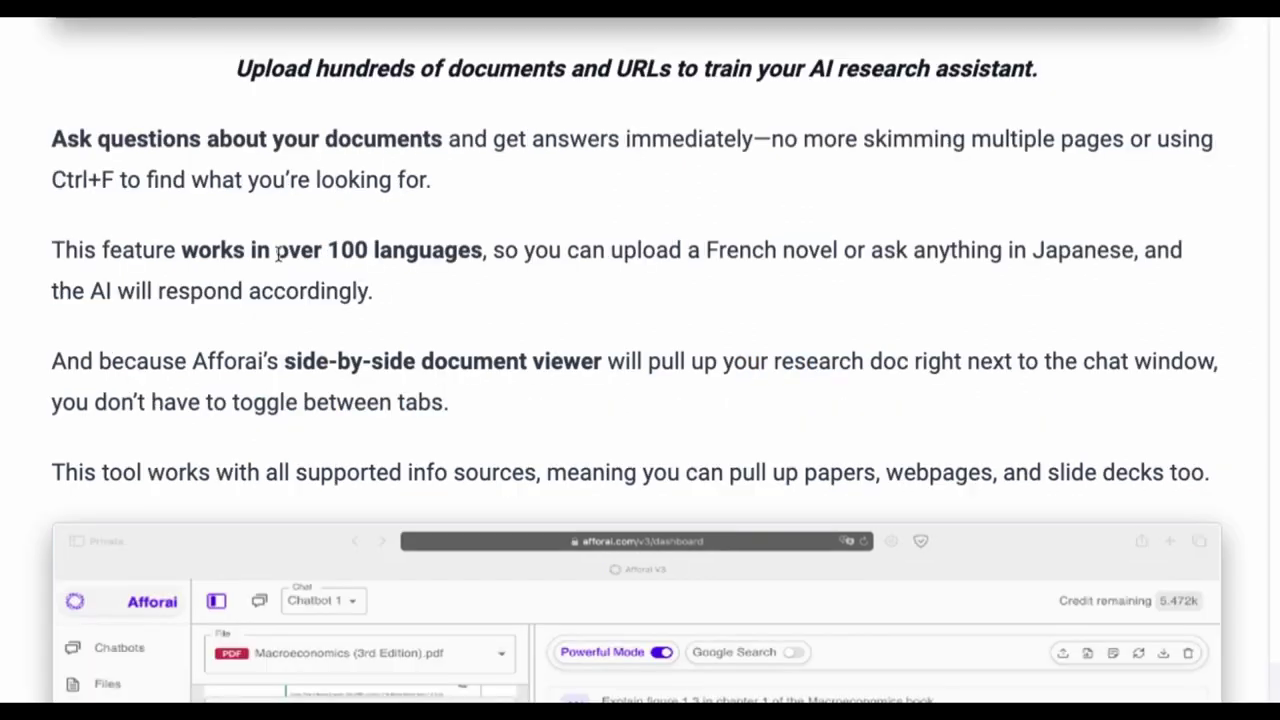
{"action": "left_click_drag", "start_coordinate": [181, 250], "coordinate": [486, 252]}
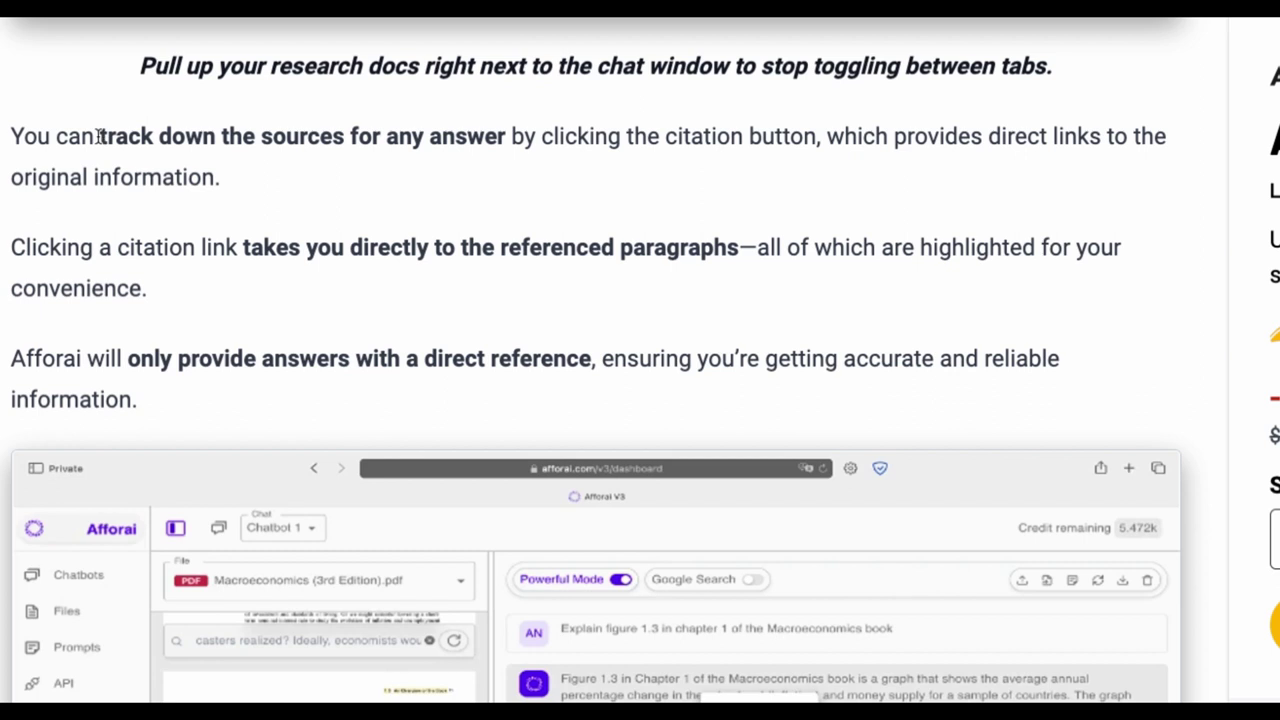
{"action": "left_click_drag", "start_coordinate": [100, 137], "coordinate": [514, 140]}
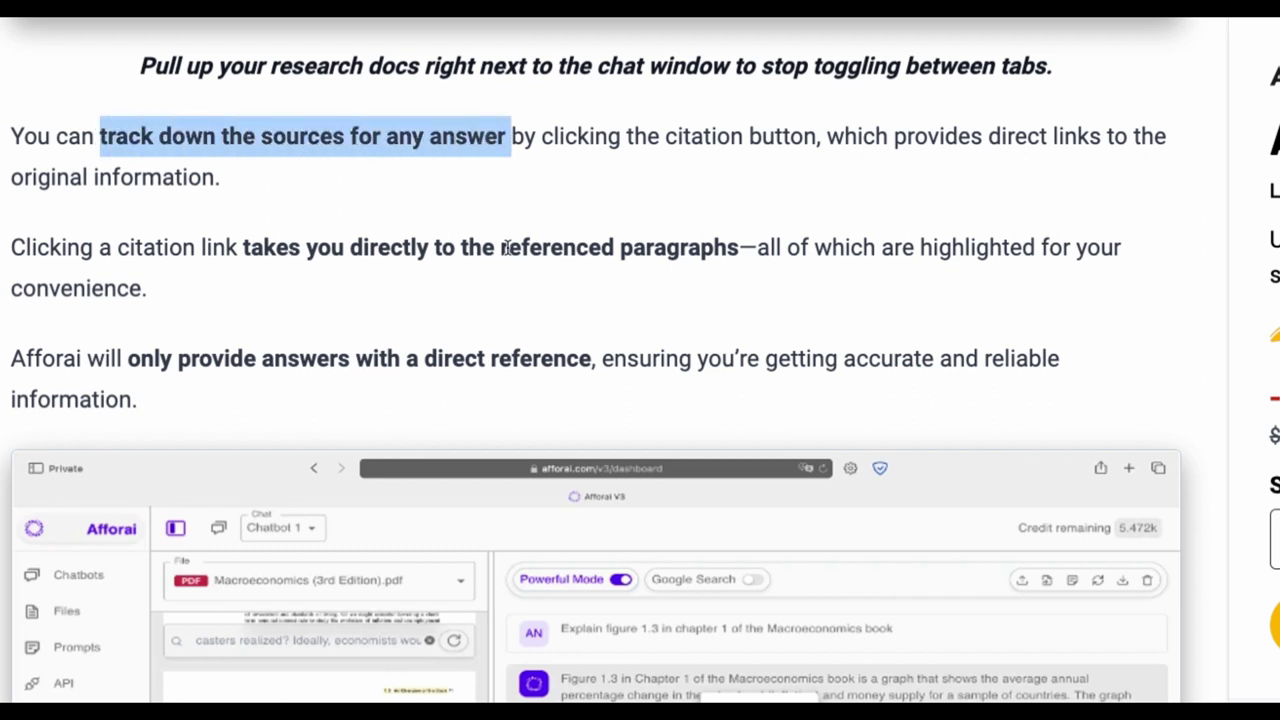
{"action": "left_click_drag", "start_coordinate": [500, 248], "coordinate": [731, 248]}
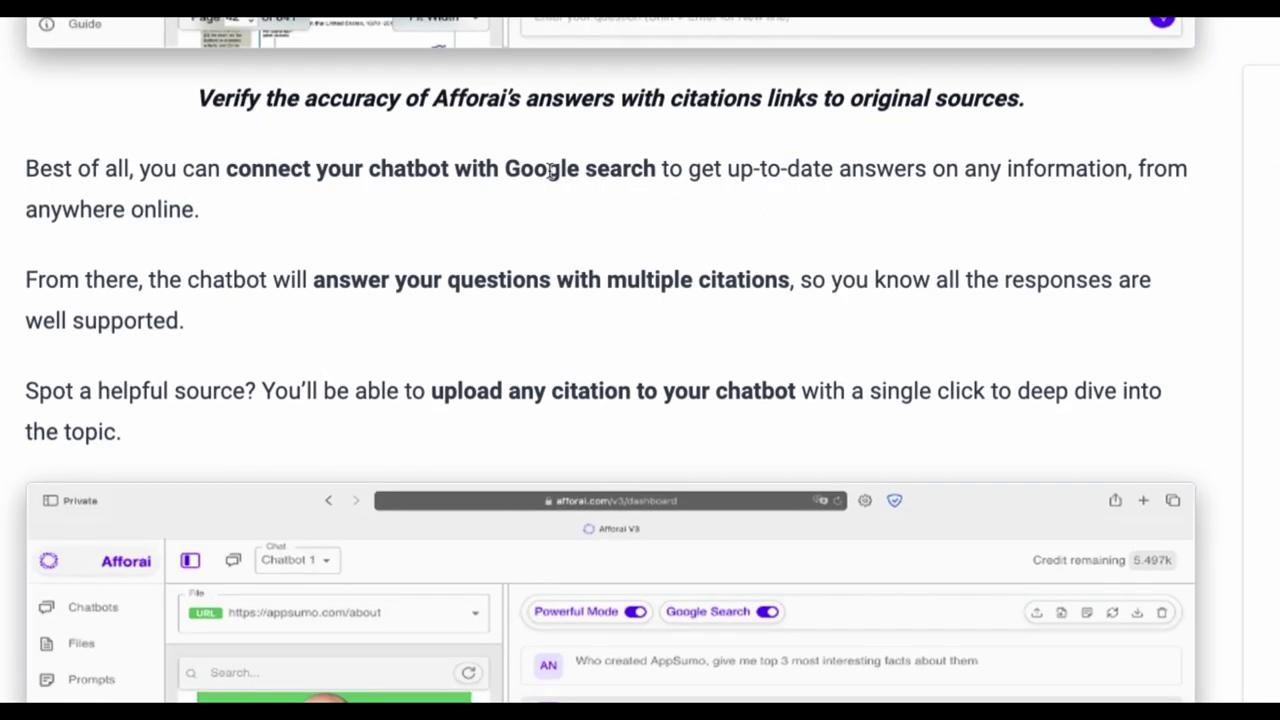
{"action": "left_click_drag", "start_coordinate": [470, 168], "coordinate": [660, 170]}
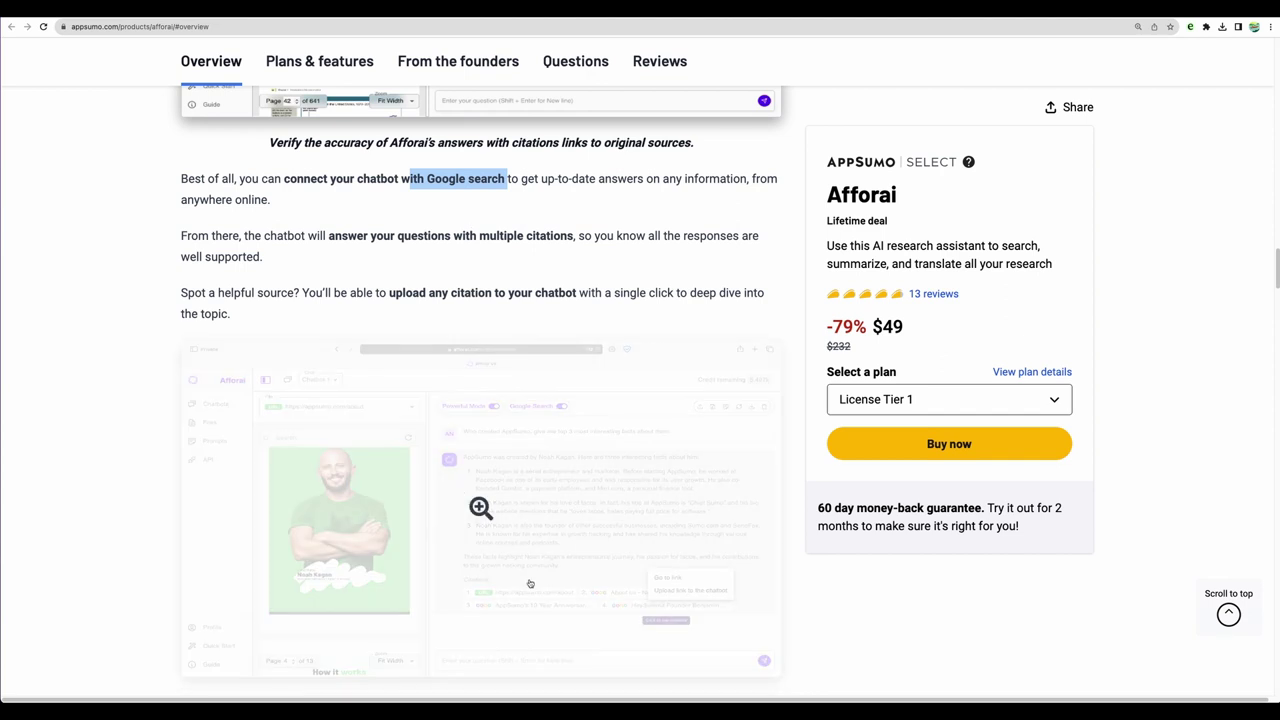
Examine the deal terms, included features and monthly credits of the three license tiers
{"action": "scroll", "coordinate": [732, 314], "scroll_direction": "down", "scroll_amount": 10}
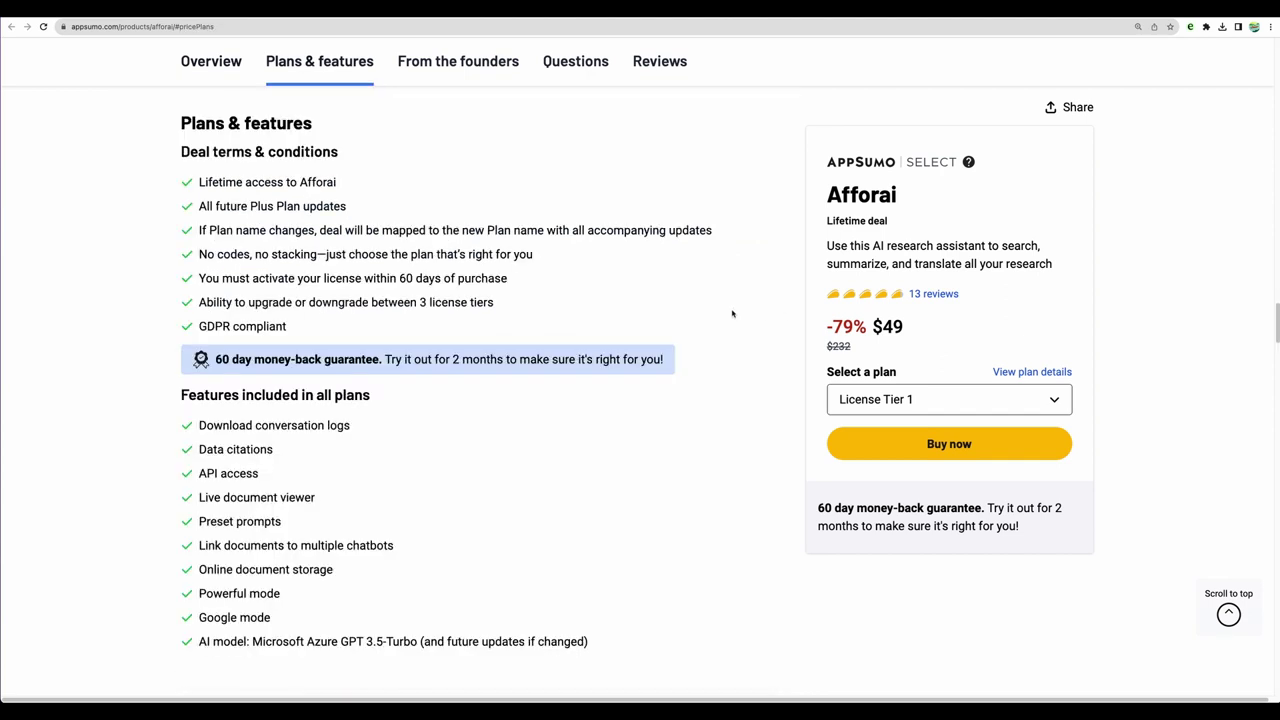
{"action": "scroll", "coordinate": [730, 313], "scroll_direction": "down", "scroll_amount": 4}
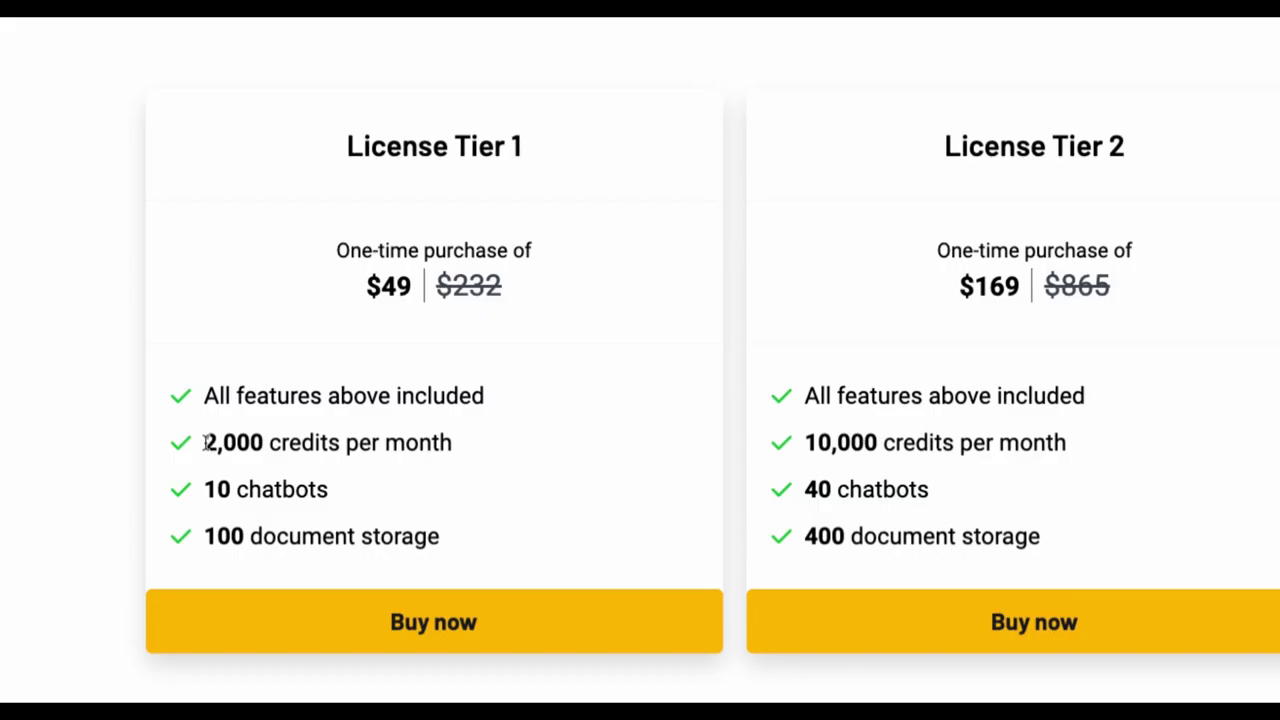
{"action": "left_click_drag", "start_coordinate": [211, 461], "coordinate": [452, 443]}
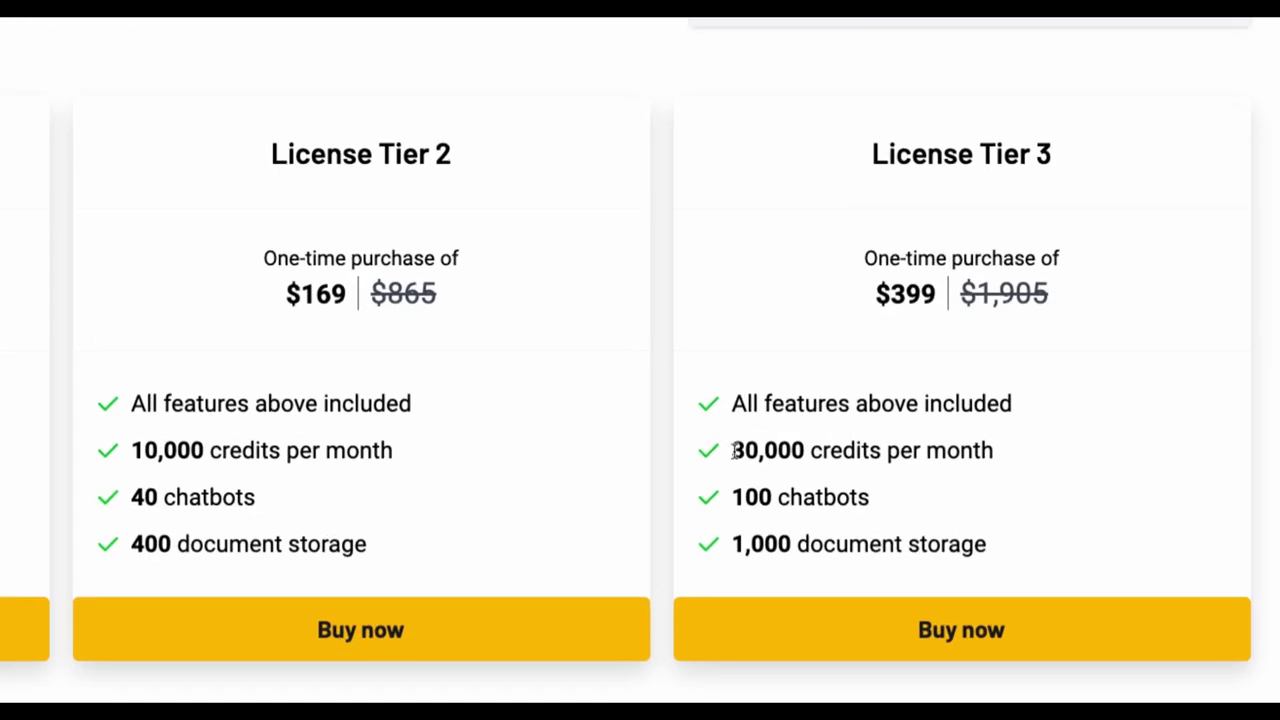
{"action": "left_click_drag", "start_coordinate": [827, 461], "coordinate": [966, 466]}
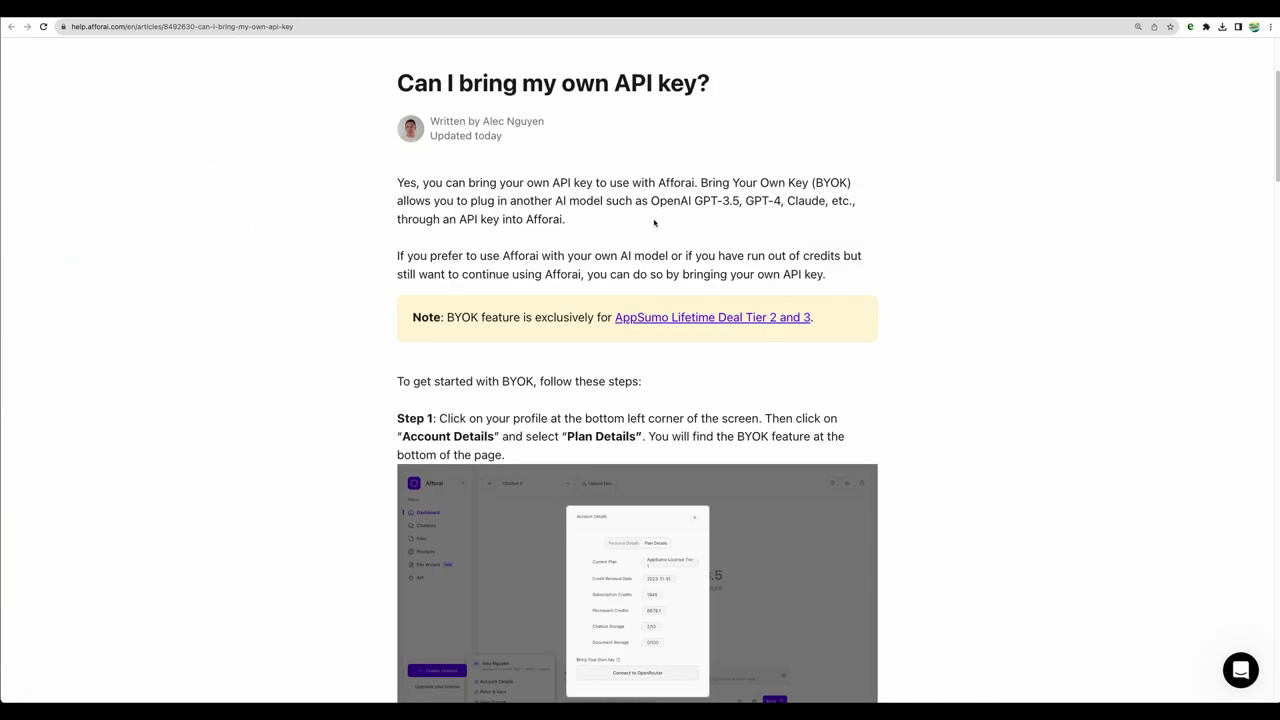
Read the help article on bringing your own API key, including the OpenRouter steps and recommended AI models
{"action": "scroll", "coordinate": [594, 289], "scroll_direction": "down", "scroll_amount": 10}
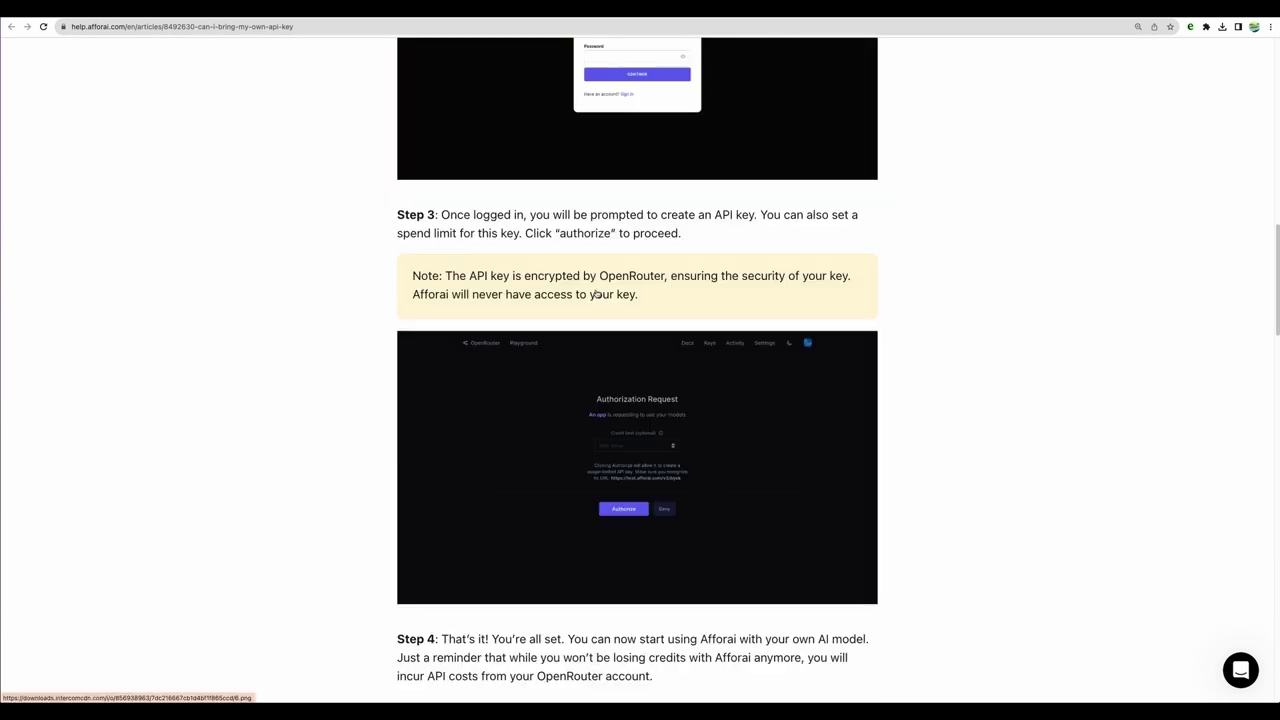
{"action": "scroll", "coordinate": [595, 290], "scroll_direction": "down", "scroll_amount": 1}
{"action": "scroll", "coordinate": [595, 290], "scroll_direction": "down", "scroll_amount": 1}
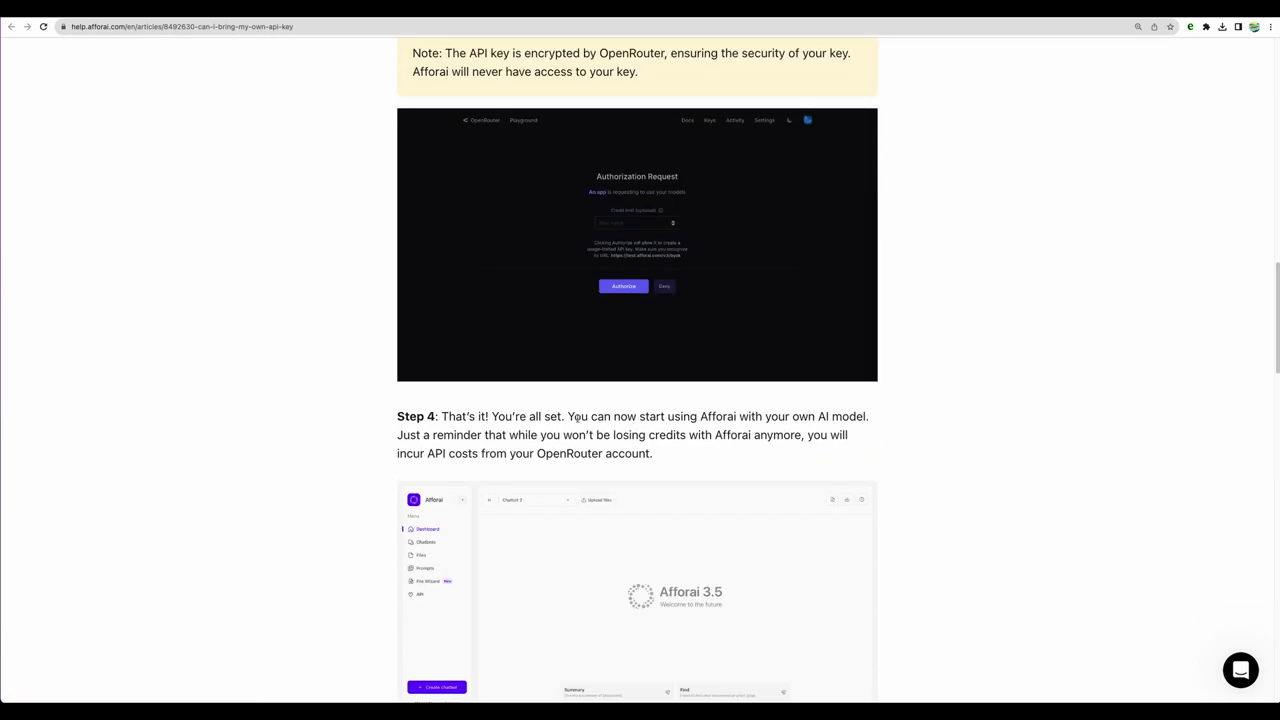
{"action": "scroll", "coordinate": [577, 421], "scroll_direction": "down", "scroll_amount": 5}
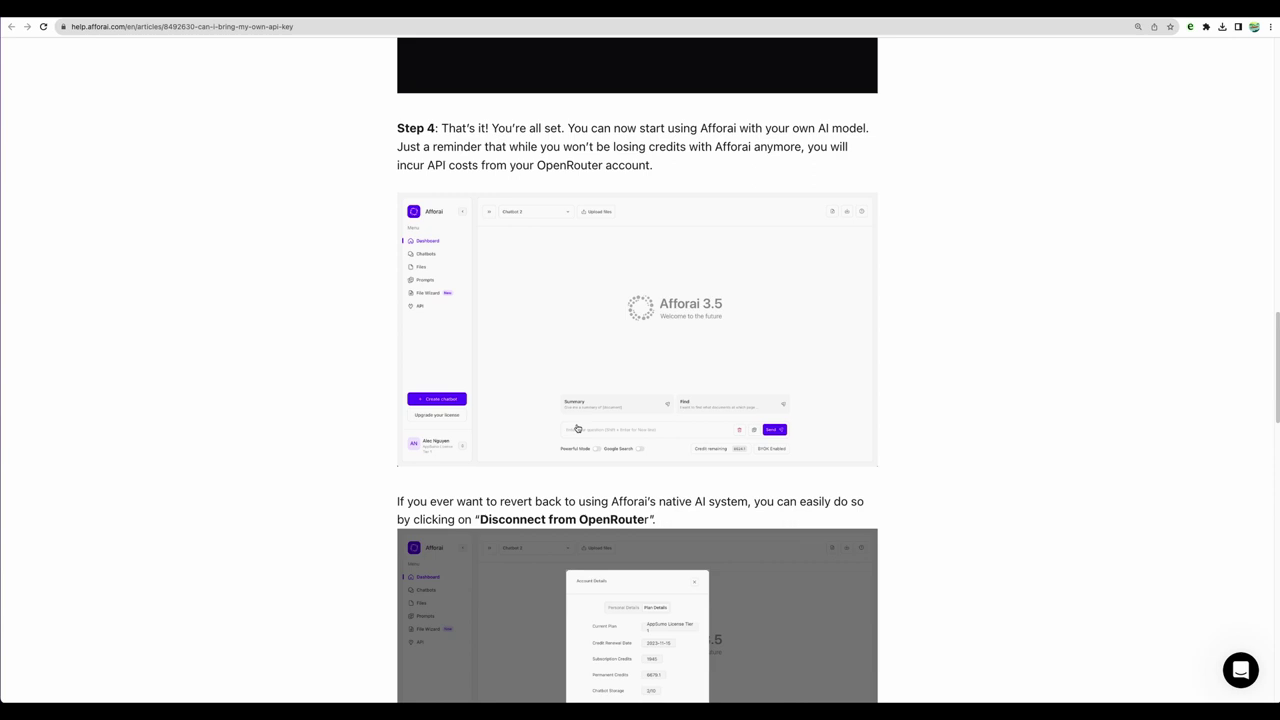
{"action": "scroll", "coordinate": [577, 428], "scroll_direction": "down", "scroll_amount": 10}
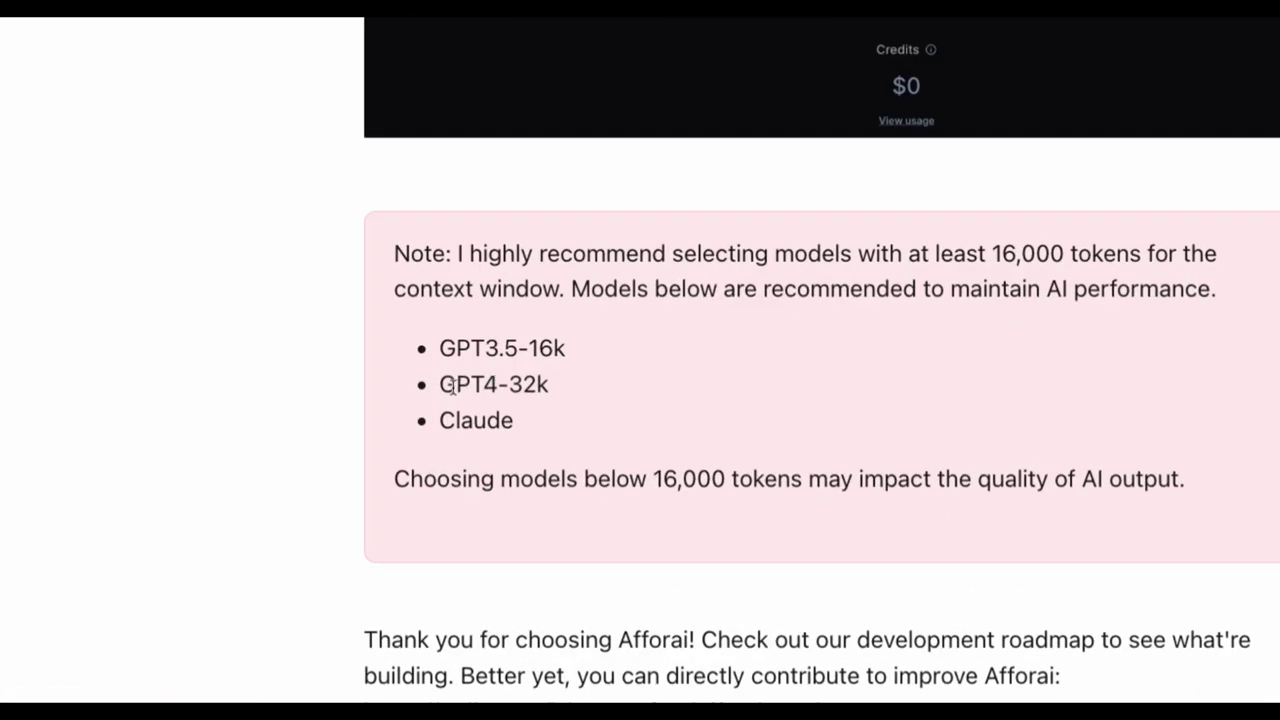
{"action": "left_click_drag", "start_coordinate": [441, 423], "coordinate": [523, 428]}
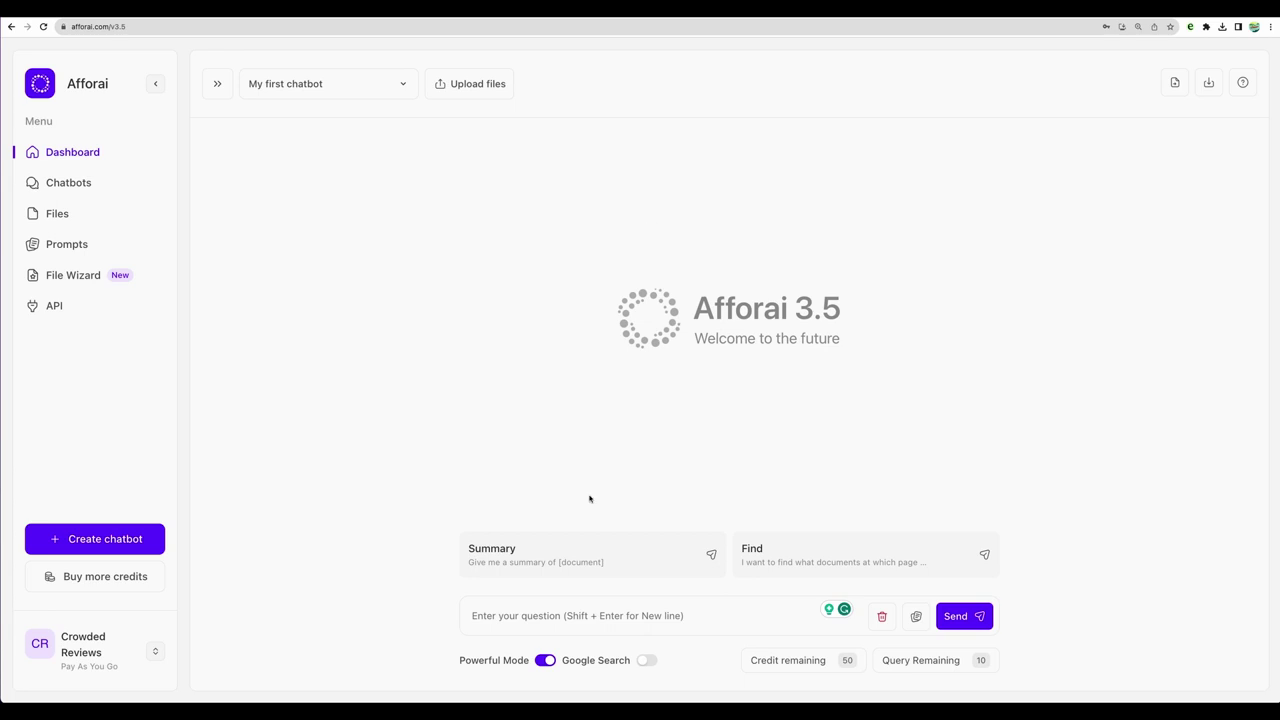
Upload PlusAirportline.pdf to the Afforai file library
{"action": "left_click", "coordinate": [559, 617]}
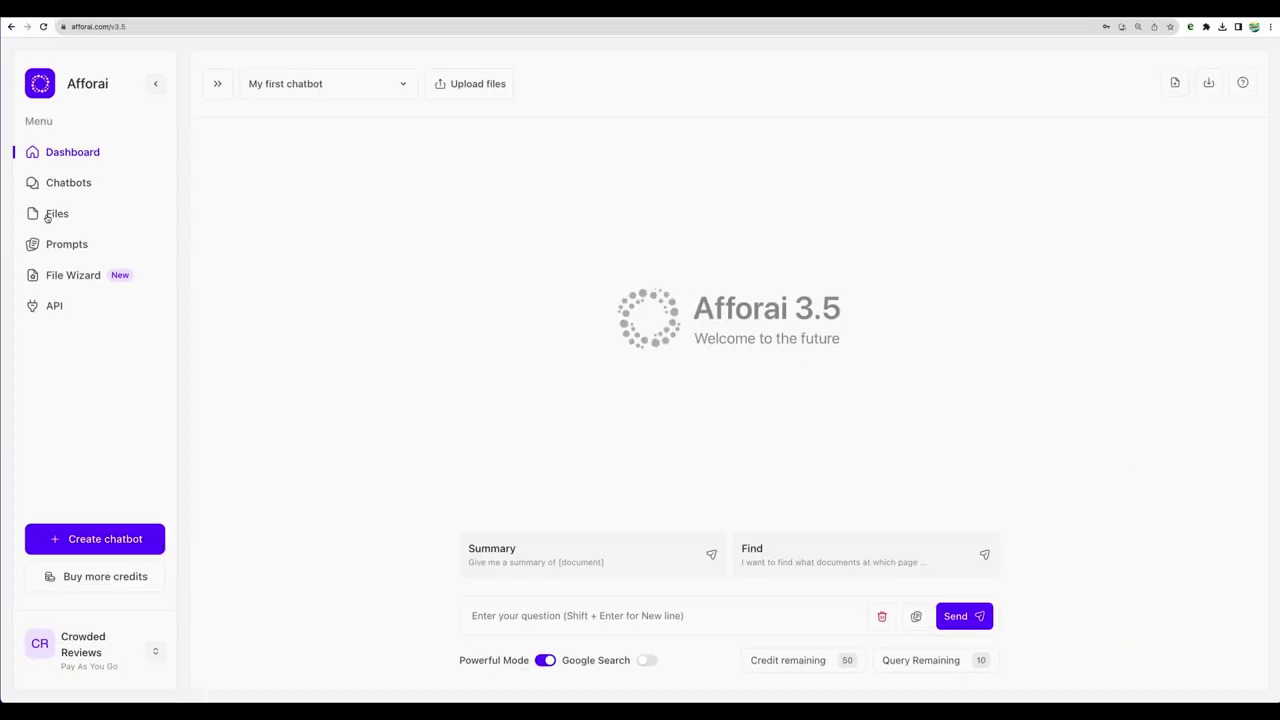
{"action": "left_click", "coordinate": [47, 217]}
{"action": "left_click", "coordinate": [734, 443]}
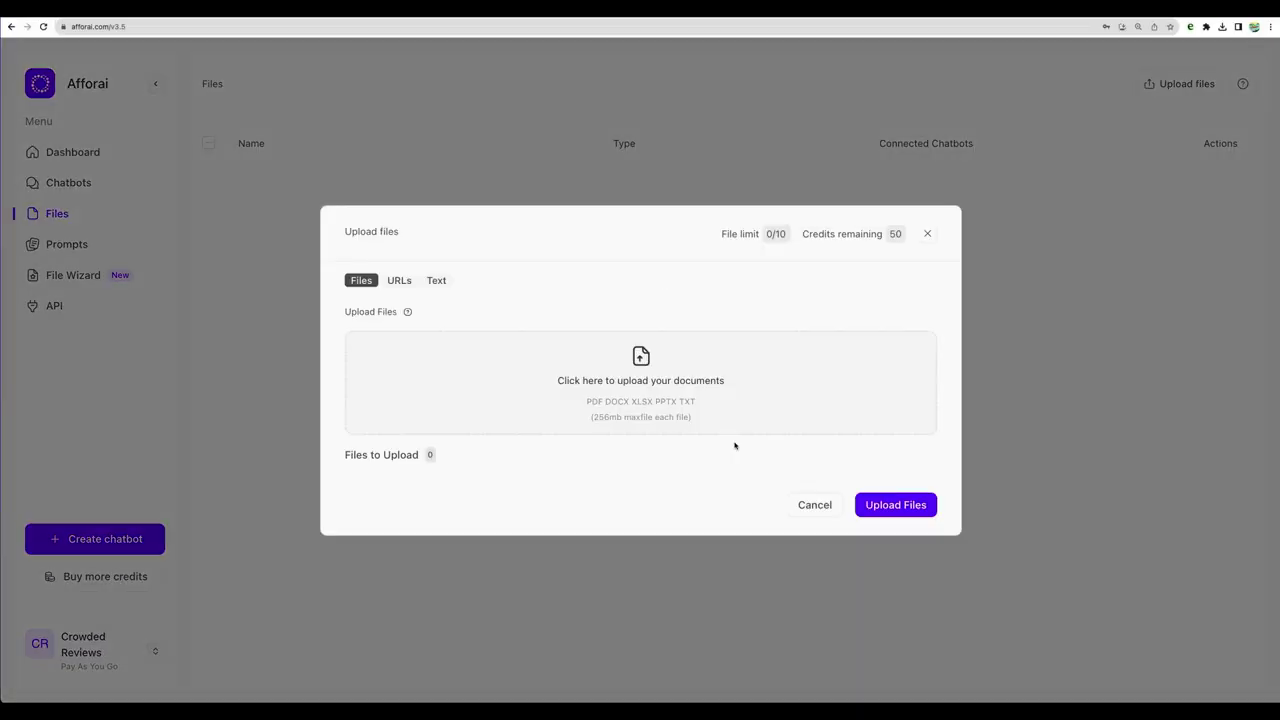
{"action": "left_click", "coordinate": [894, 503]}
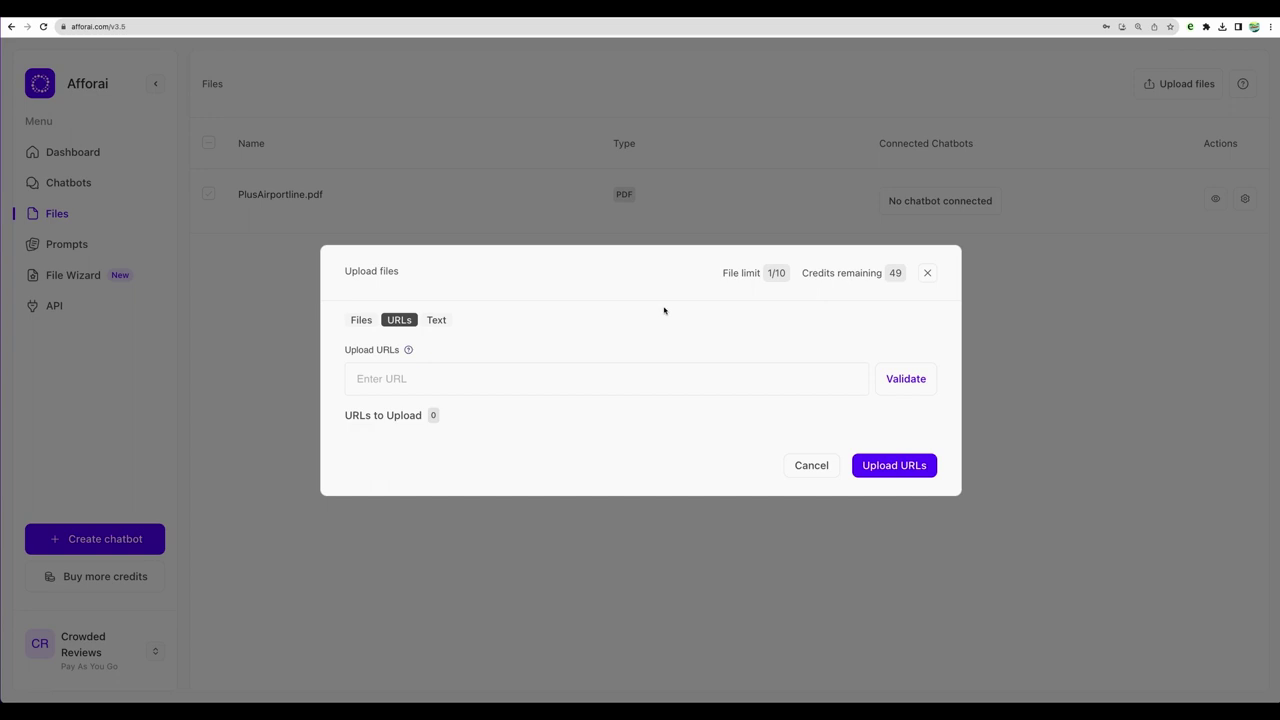
{"action": "left_click", "coordinate": [487, 378]}
{"action": "type", "text": "https://www.ryanair.com/ee/en/useful-info/help-centre/terms-and-conditions"}
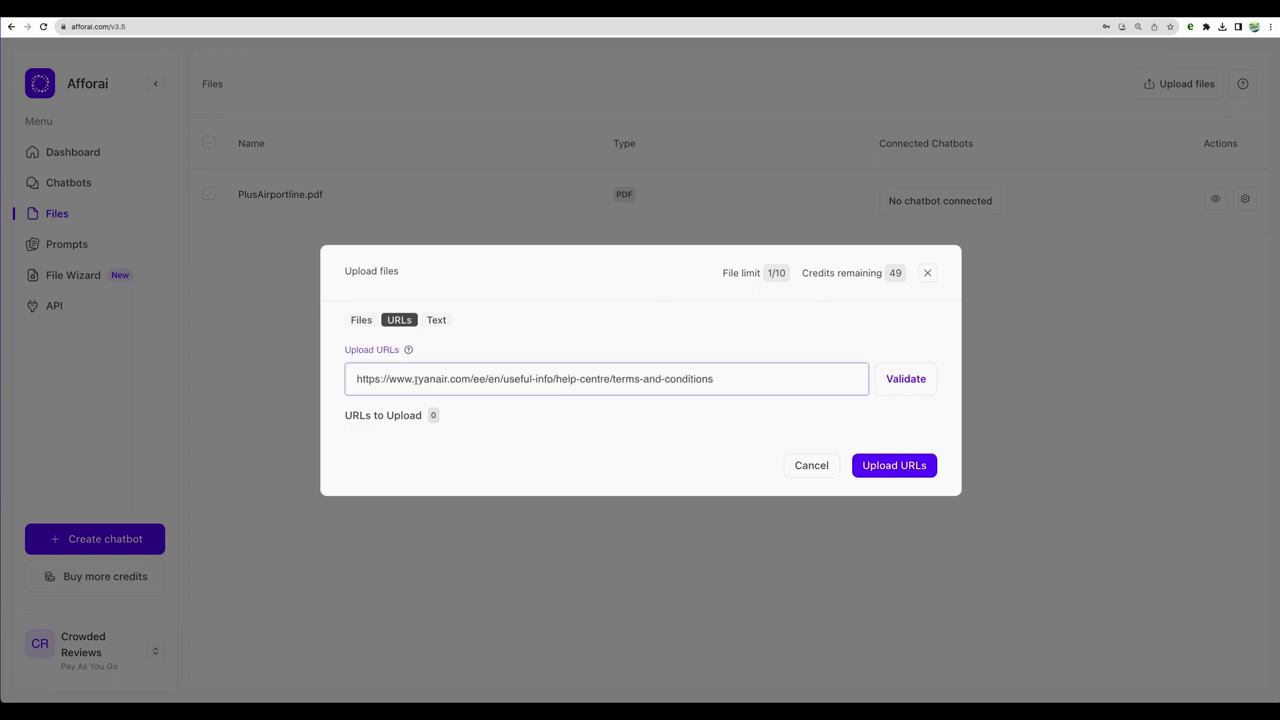
{"action": "double_click", "coordinate": [425, 379]}
{"action": "left_click", "coordinate": [906, 379]}
{"action": "left_click", "coordinate": [892, 481]}
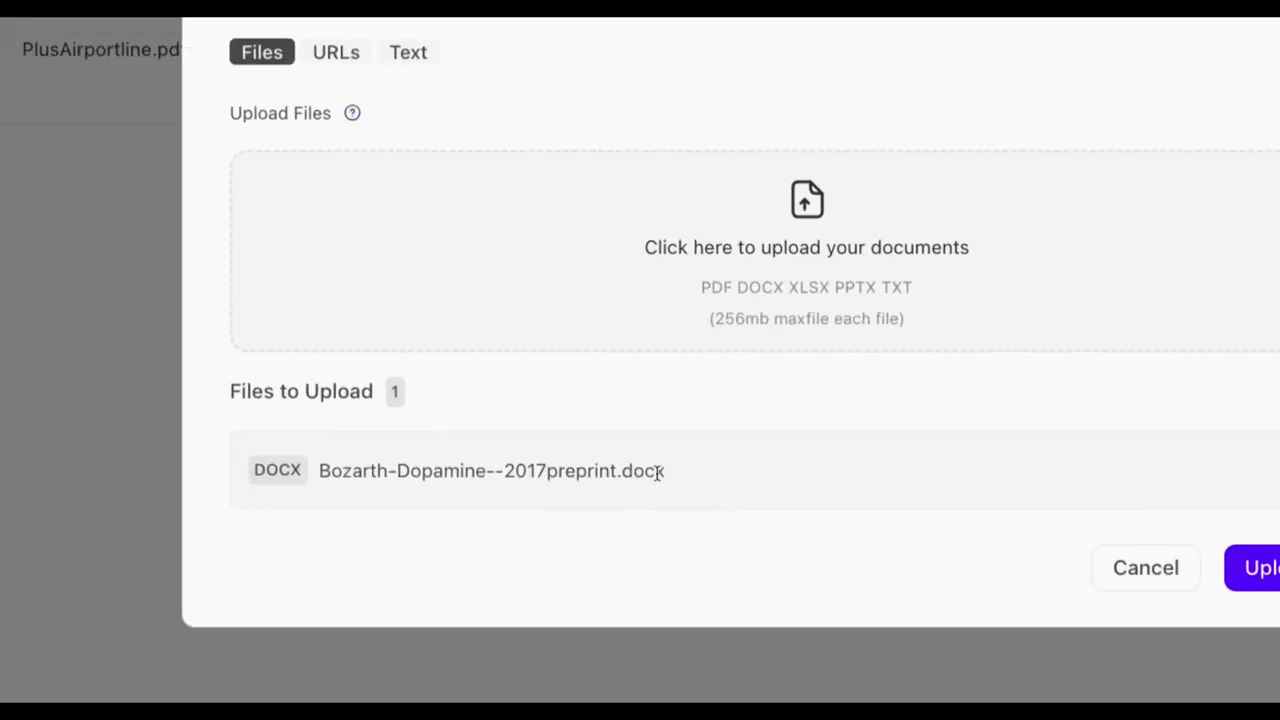
{"action": "left_click_drag", "start_coordinate": [566, 475], "coordinate": [491, 474]}
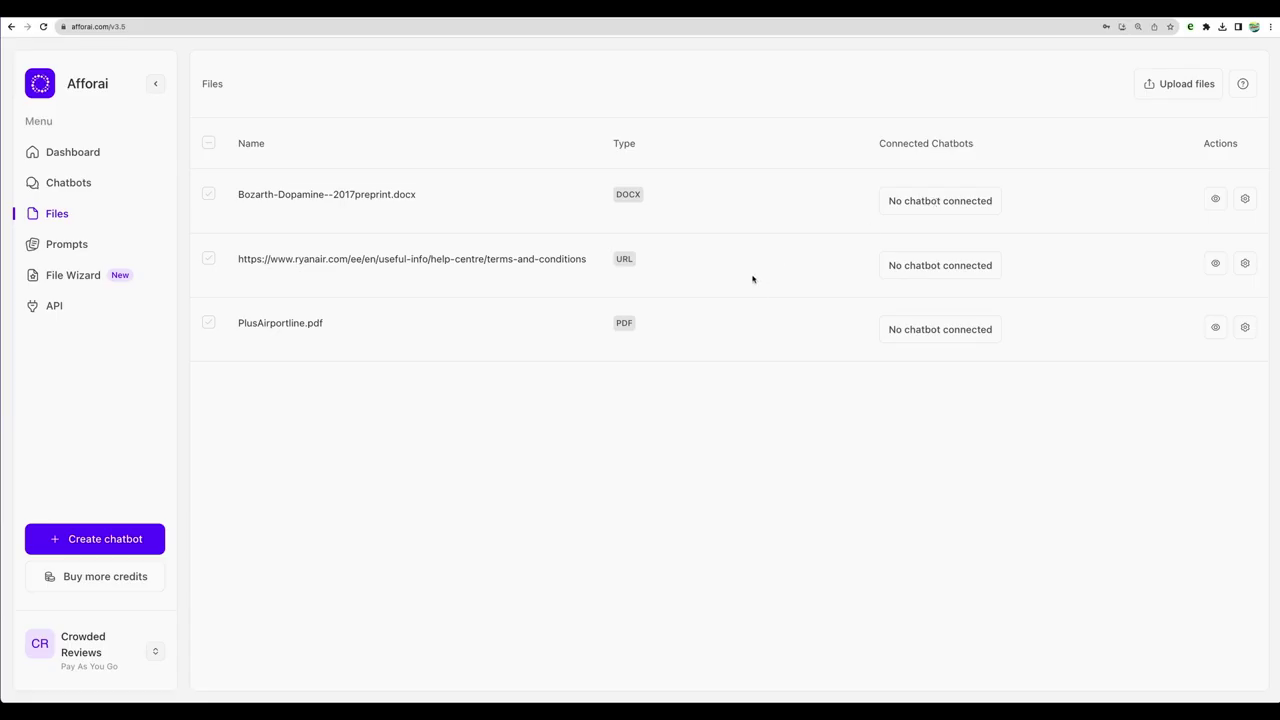
Preview Bozarth-Dopamine--2017preprint.docx, look through its pages and close the preview
{"action": "left_click", "coordinate": [1214, 198]}
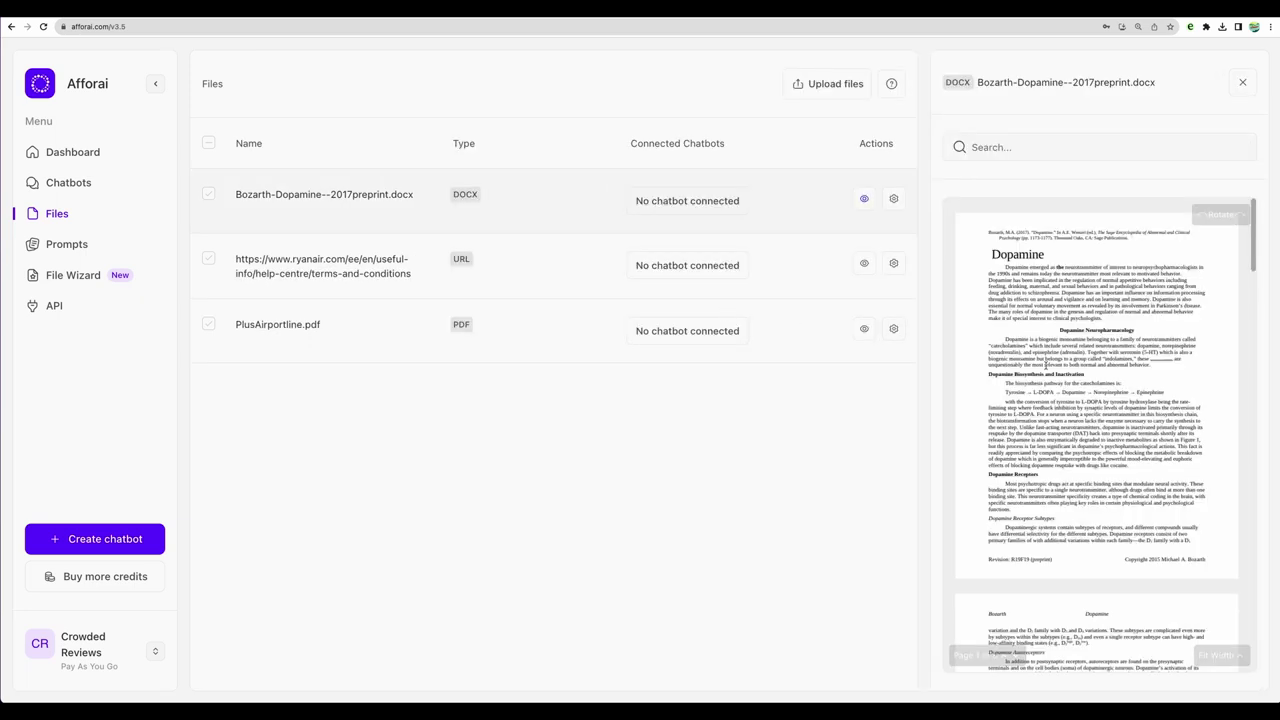
{"action": "scroll", "coordinate": [1048, 352], "scroll_direction": "down", "scroll_amount": 20}
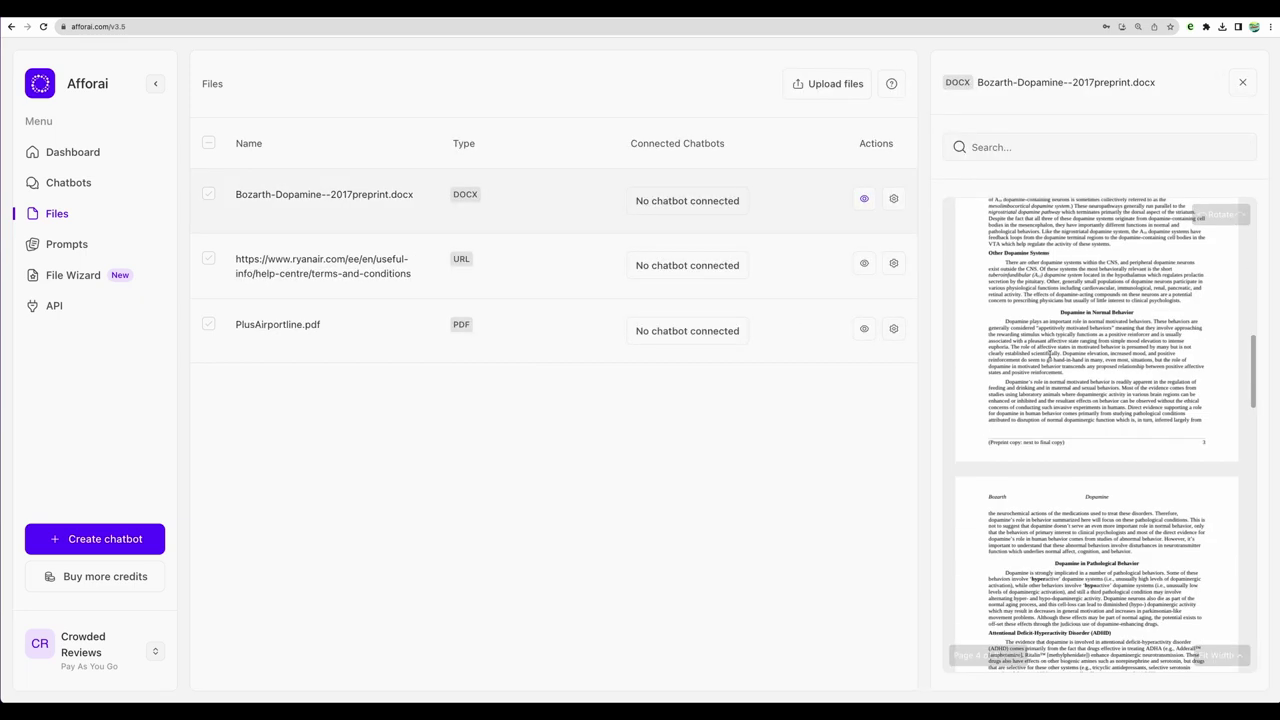
{"action": "scroll", "coordinate": [1062, 394], "scroll_direction": "down", "scroll_amount": 5}
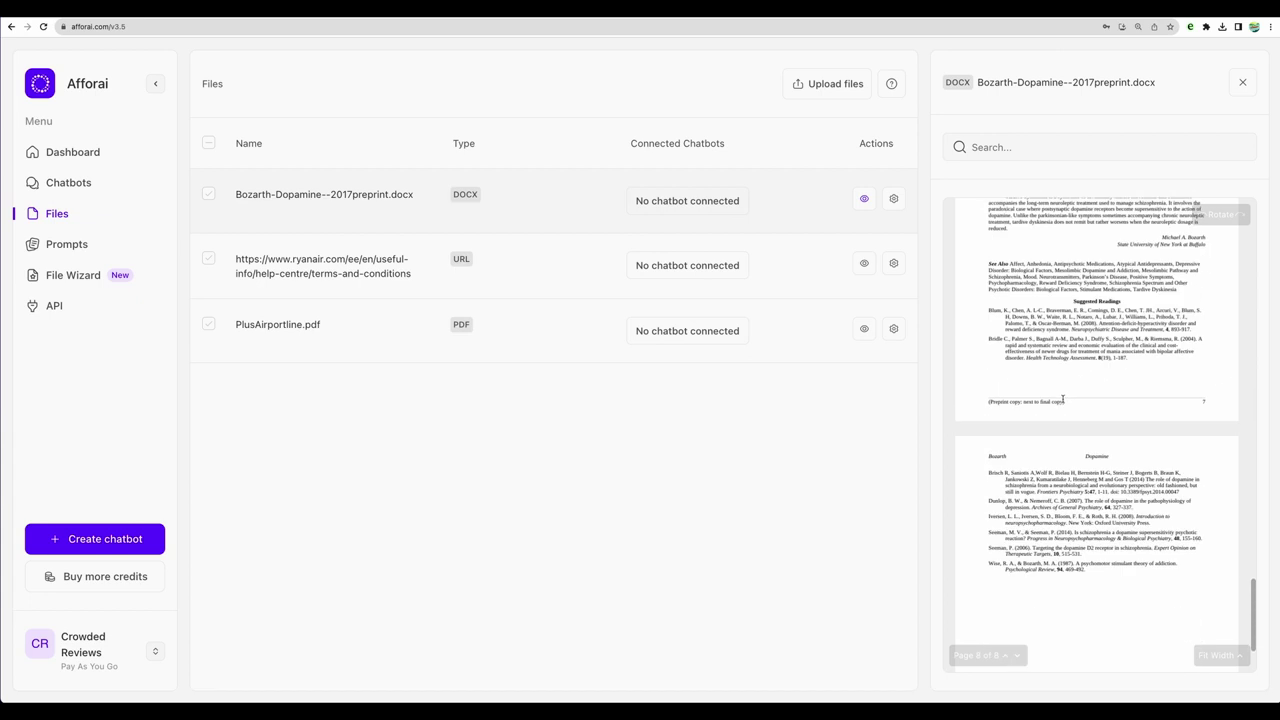
{"action": "key", "text": "Home"}
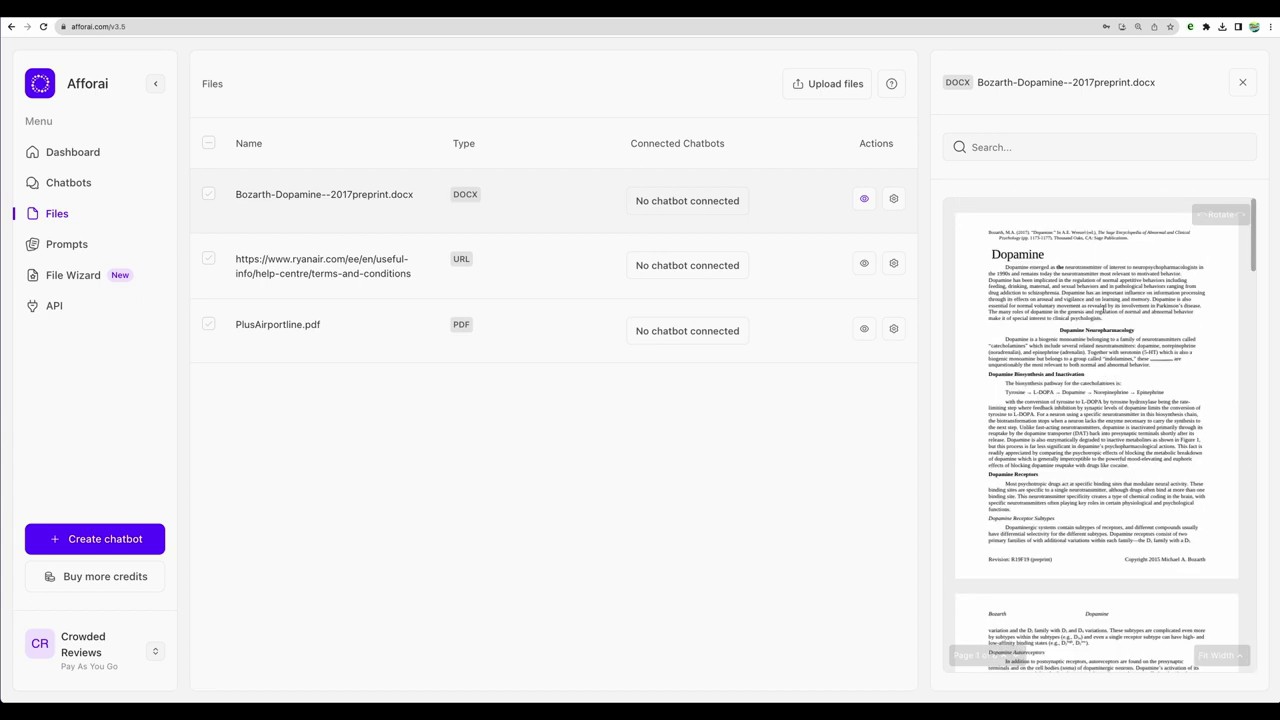
{"action": "scroll", "coordinate": [1105, 310], "scroll_direction": "down", "scroll_amount": 20}
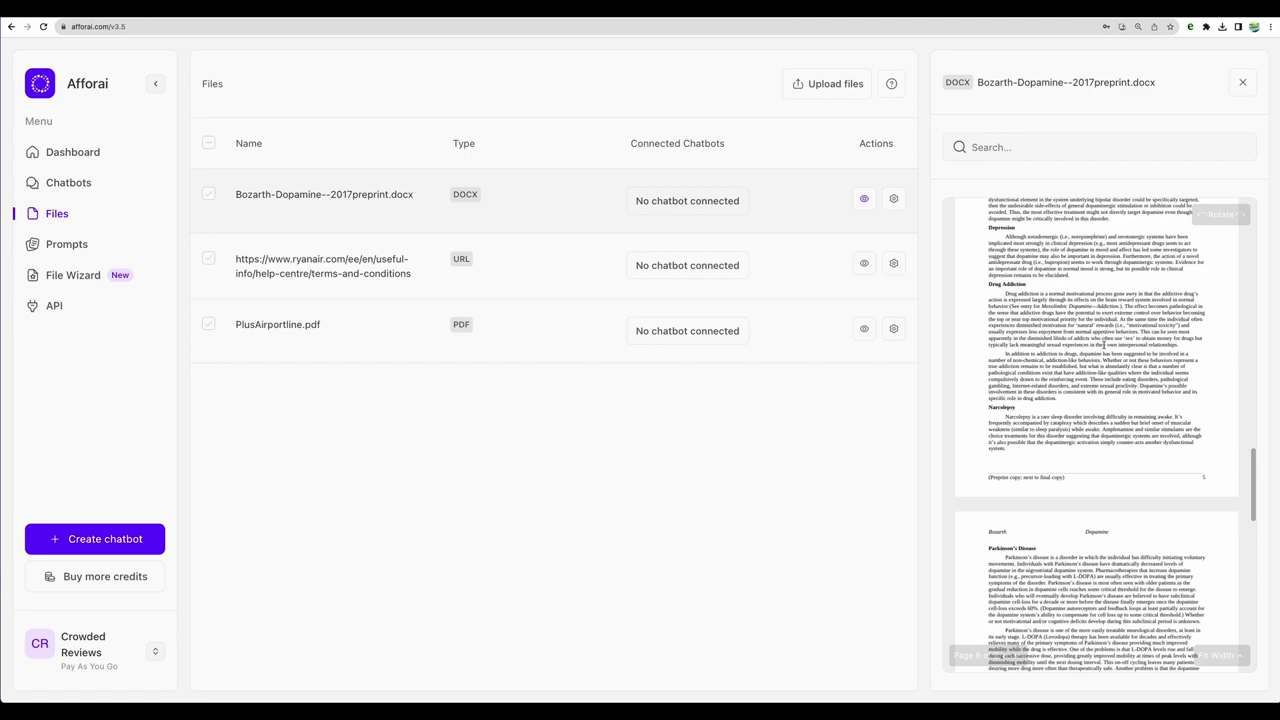
{"action": "key", "text": "Escape"}
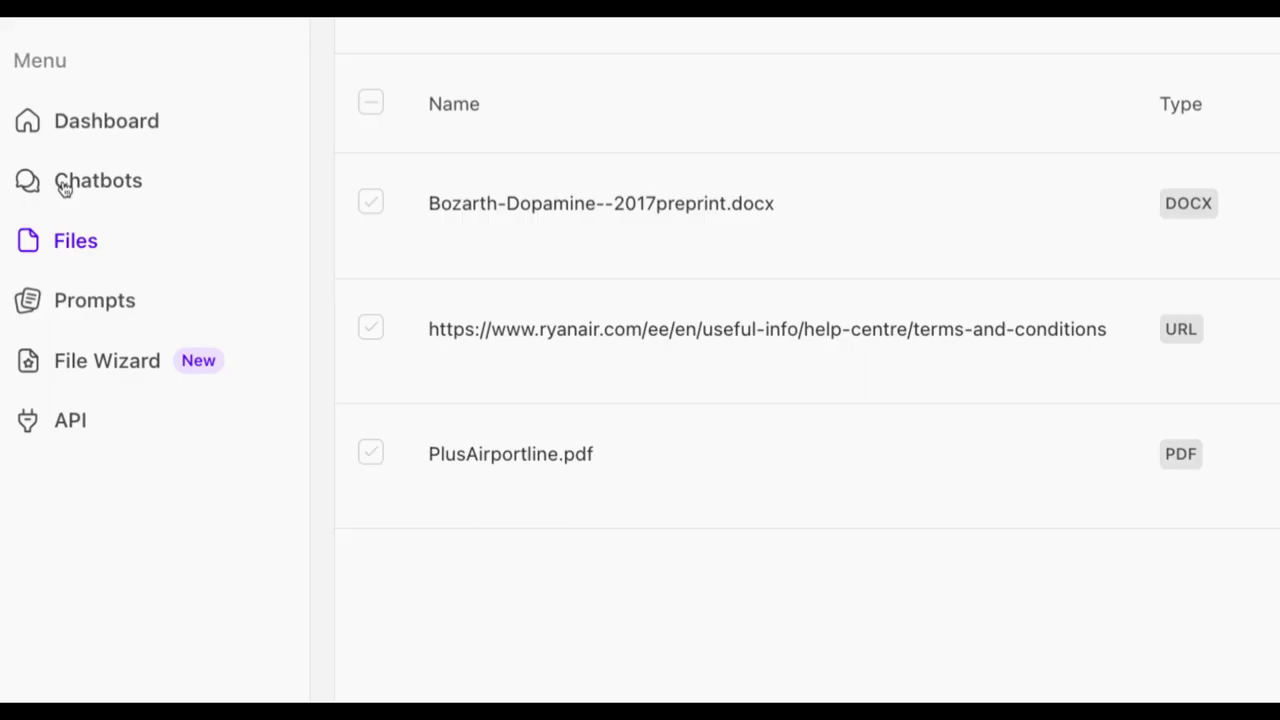
Connect all three uploaded files to My first chatbot, and open that chatbot in the dashboard
{"action": "left_click", "coordinate": [63, 188]}
{"action": "left_click", "coordinate": [894, 200]}
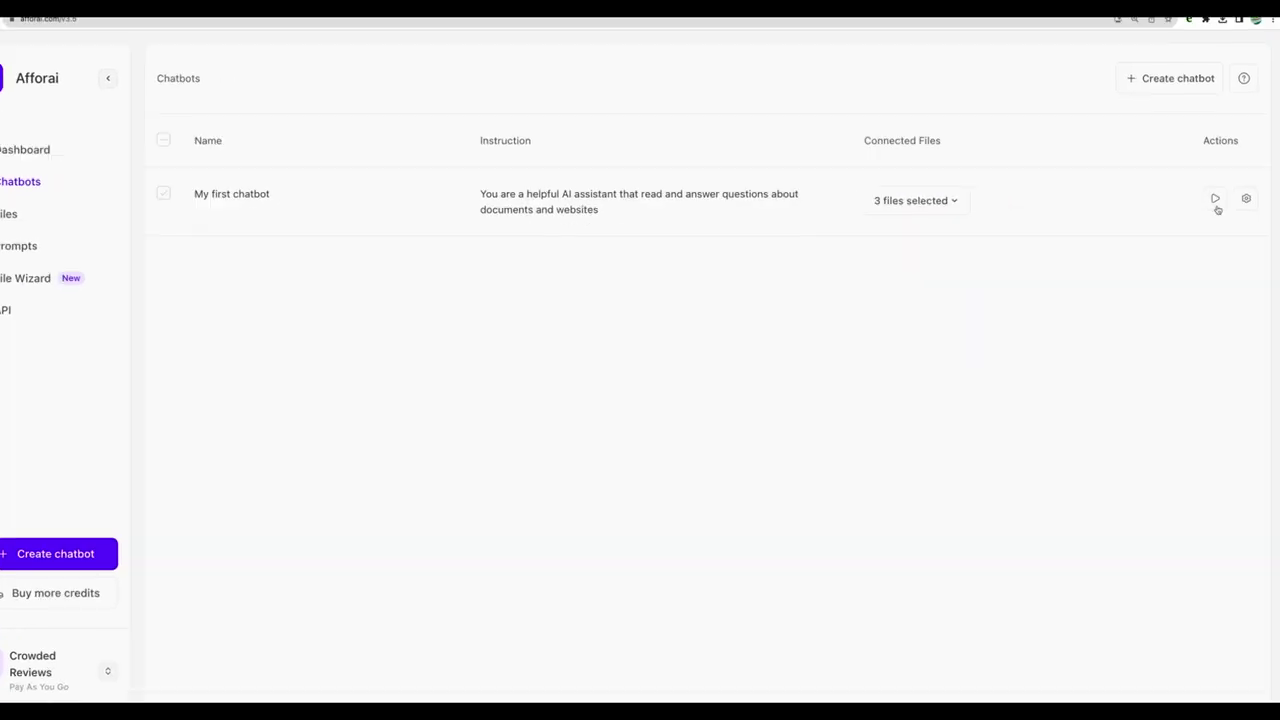
{"action": "left_click", "coordinate": [1214, 196]}
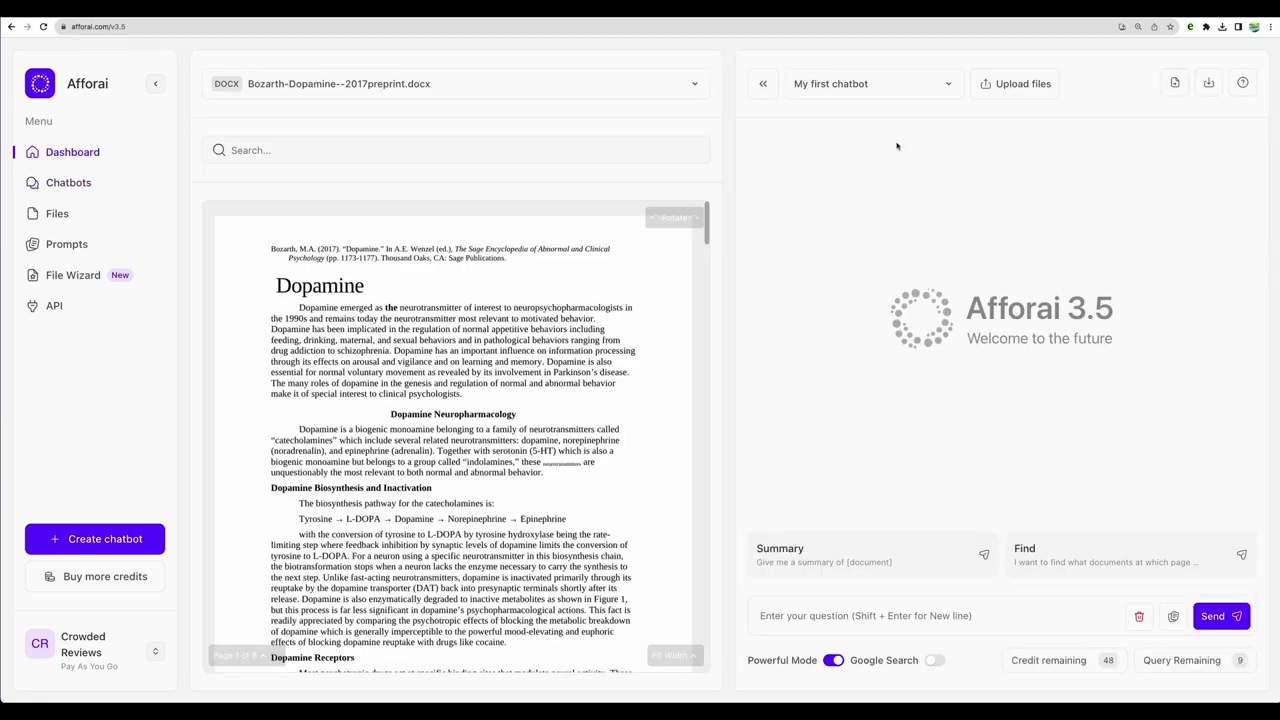
{"action": "left_click", "coordinate": [910, 92]}
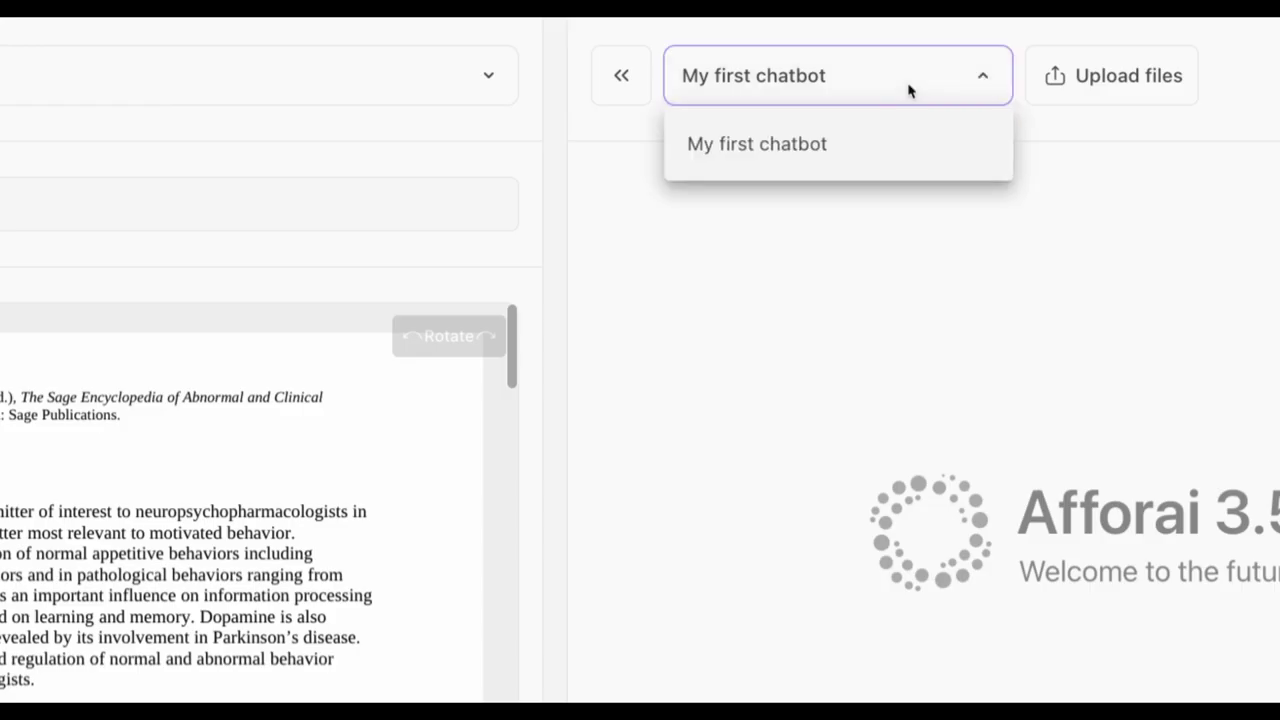
Display Bozarth-Dopamine--2017preprint.docx from My first chatbot's files and look through its pages
{"action": "left_click", "coordinate": [910, 92]}
{"action": "left_click", "coordinate": [48, 85]}
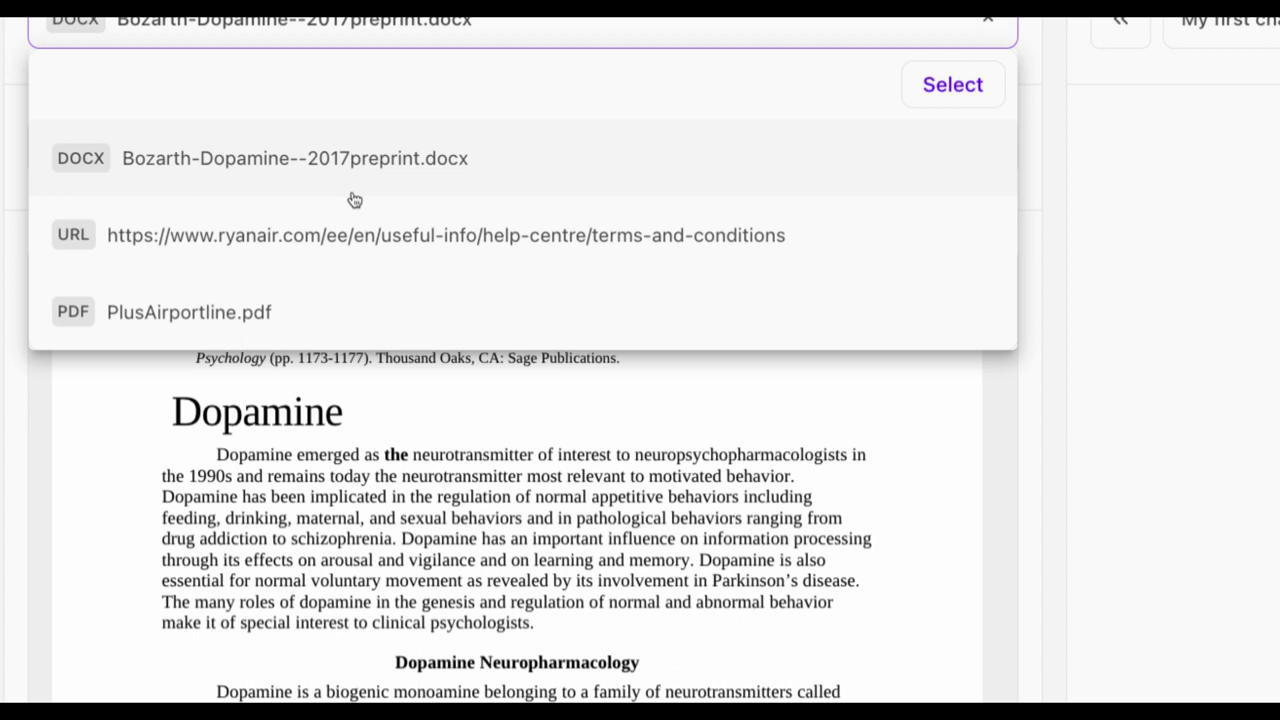
{"action": "left_click", "coordinate": [355, 196]}
{"action": "scroll", "coordinate": [493, 603], "scroll_direction": "down", "scroll_amount": 10}
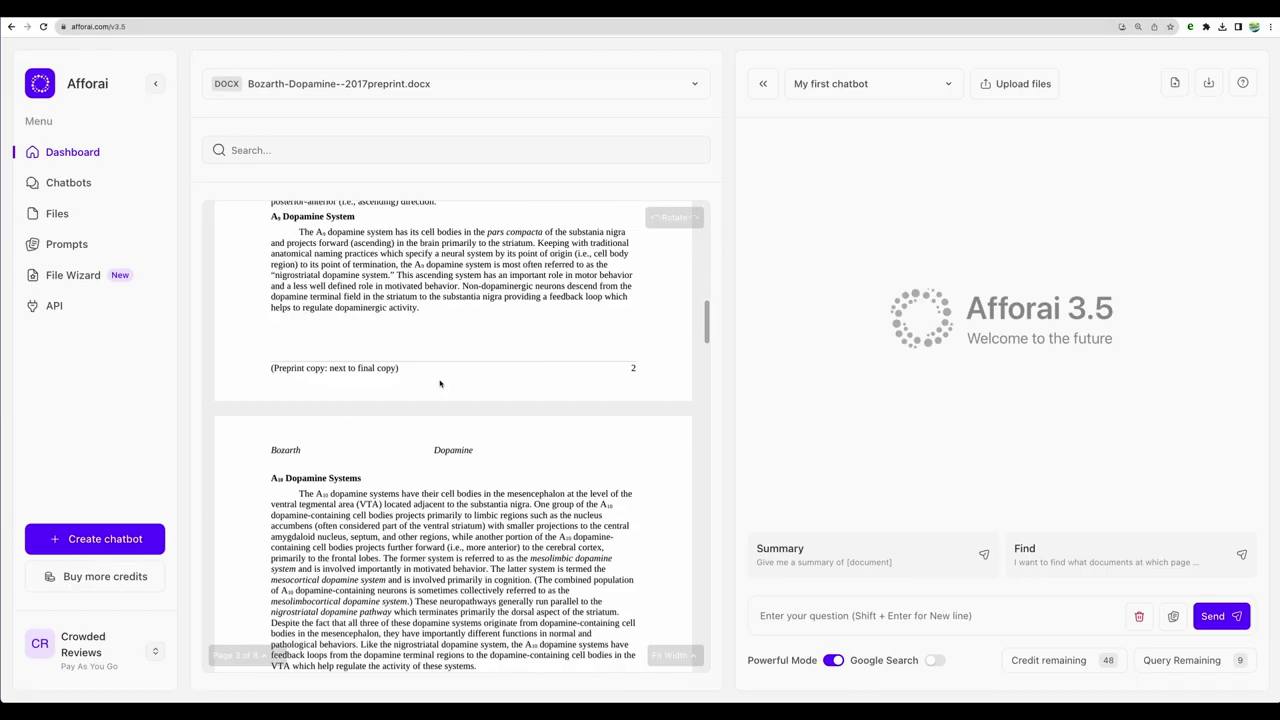
{"action": "scroll", "coordinate": [440, 383], "scroll_direction": "down", "scroll_amount": 10}
Search the displayed Bozarth-Dopamine--2017preprint.docx document for "dopamine"
{"action": "left_click", "coordinate": [300, 150]}
{"action": "type", "text": "dopamin"}
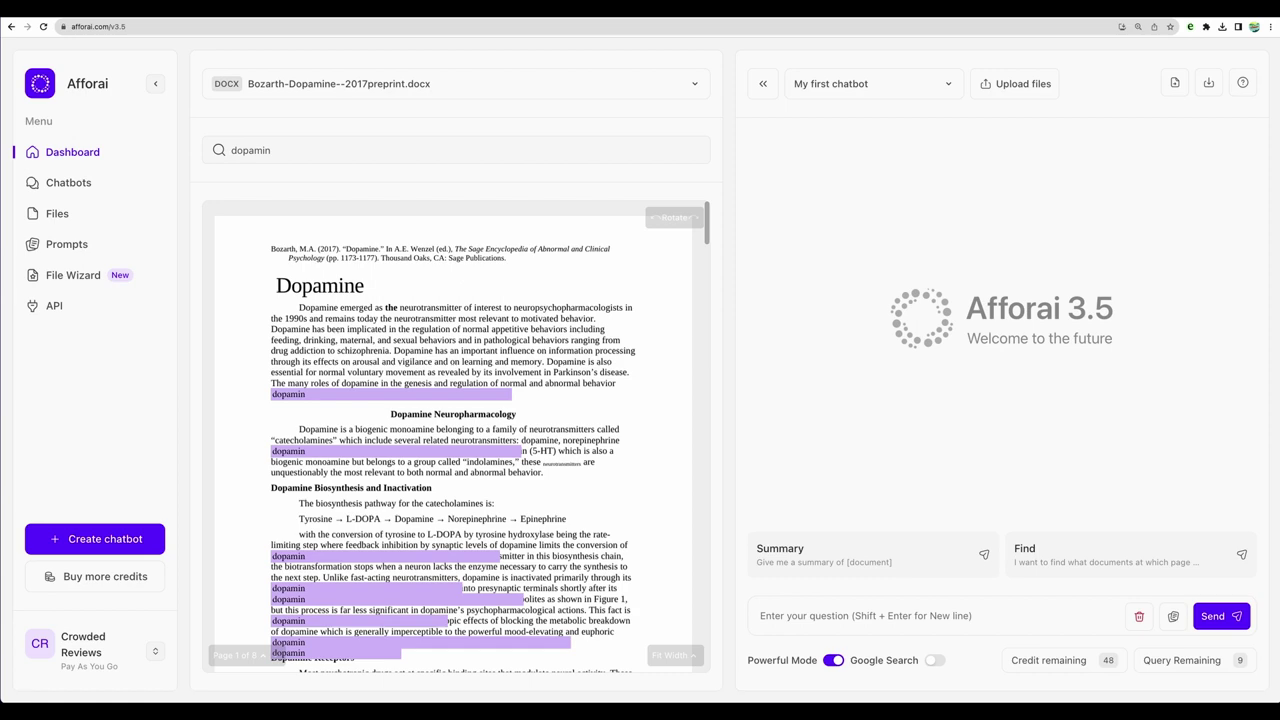
{"action": "type", "text": "e"}
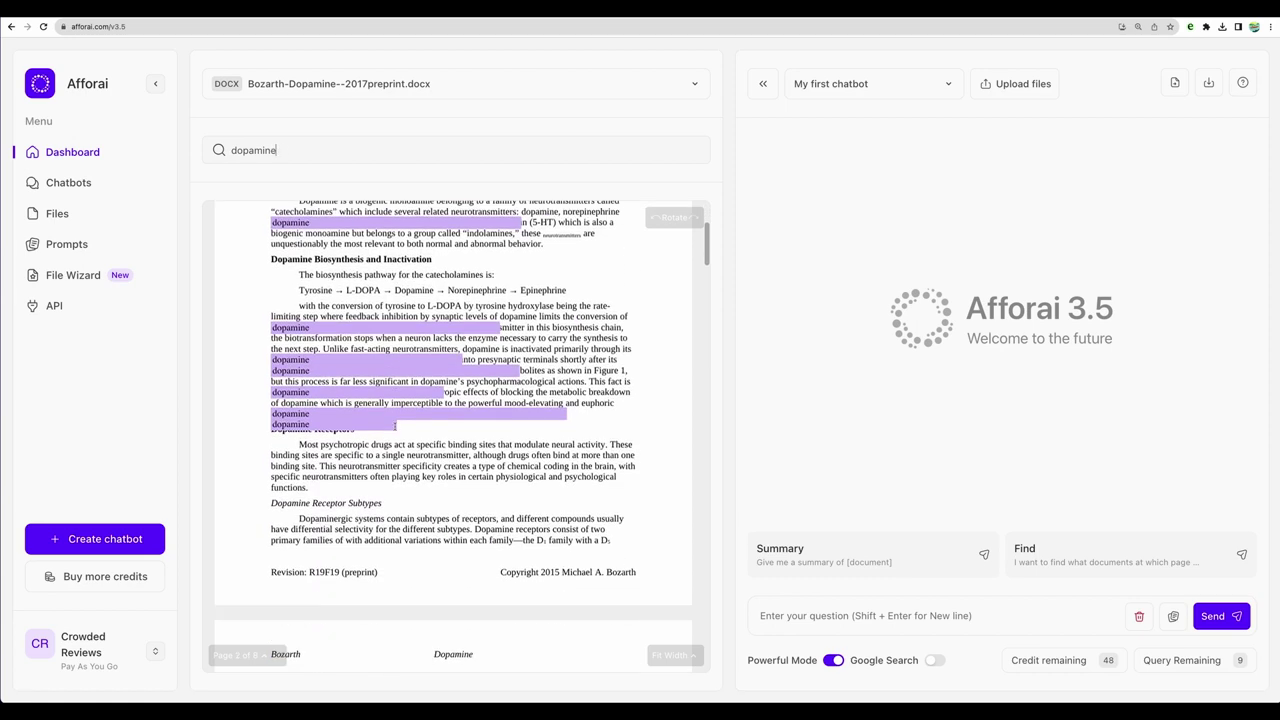
Send the ready-made Summary prompt "Give me a summary of [document]" to My first chatbot without filling in its placeholder
{"action": "left_click", "coordinate": [1038, 616]}
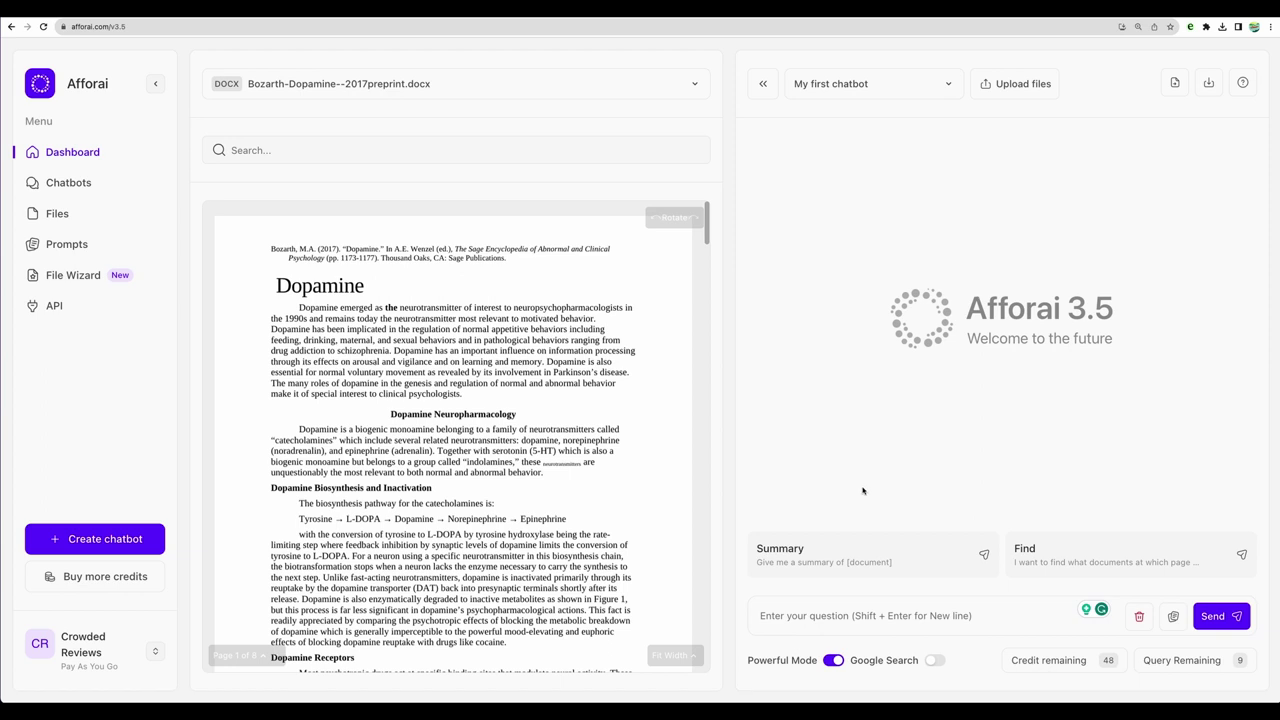
{"action": "left_click", "coordinate": [983, 555]}
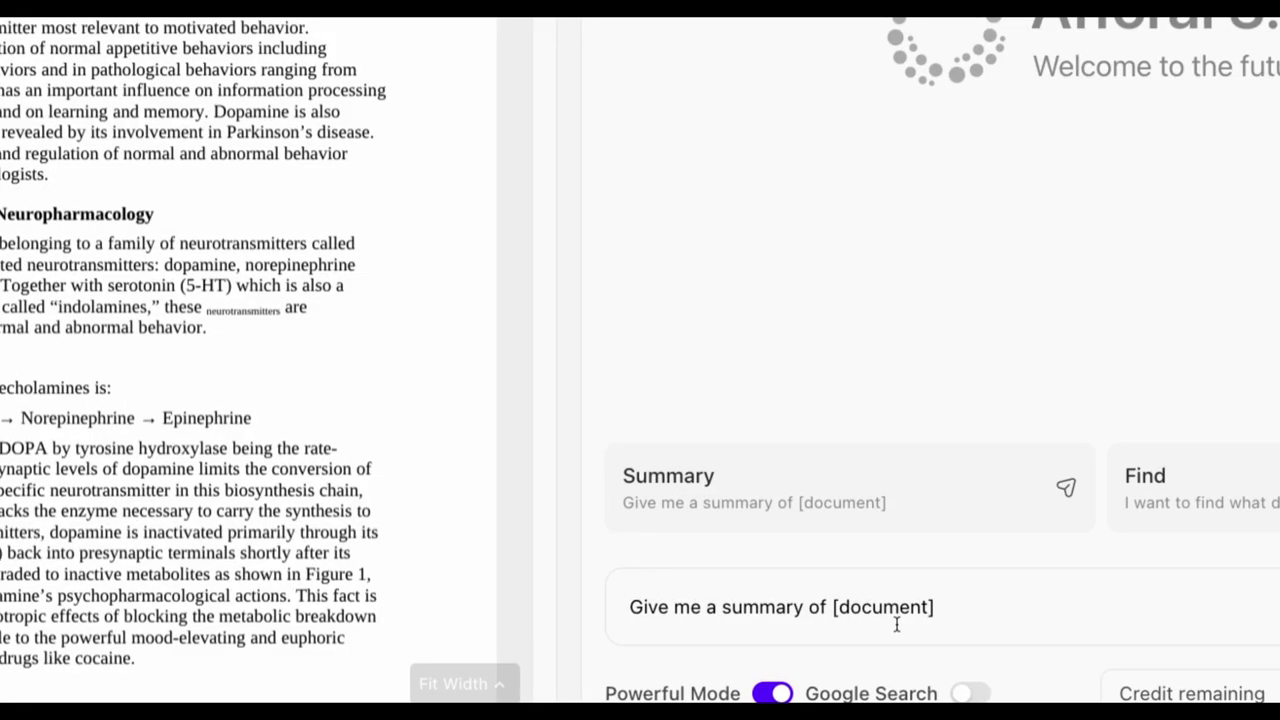
{"action": "left_click", "coordinate": [1220, 617]}
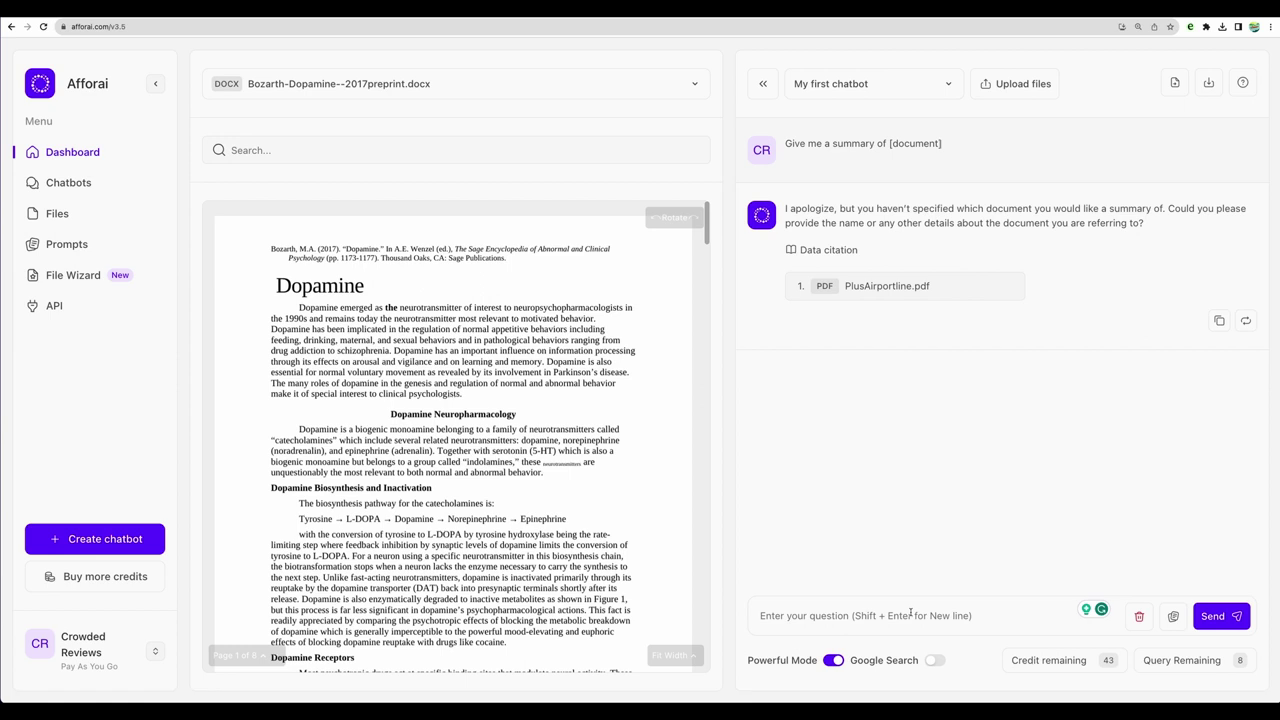
Use the Summary prompt to ask for a summary of Bozarth-Dopamine--2017preprint.docx, and read the answer
{"action": "left_click", "coordinate": [1173, 616]}
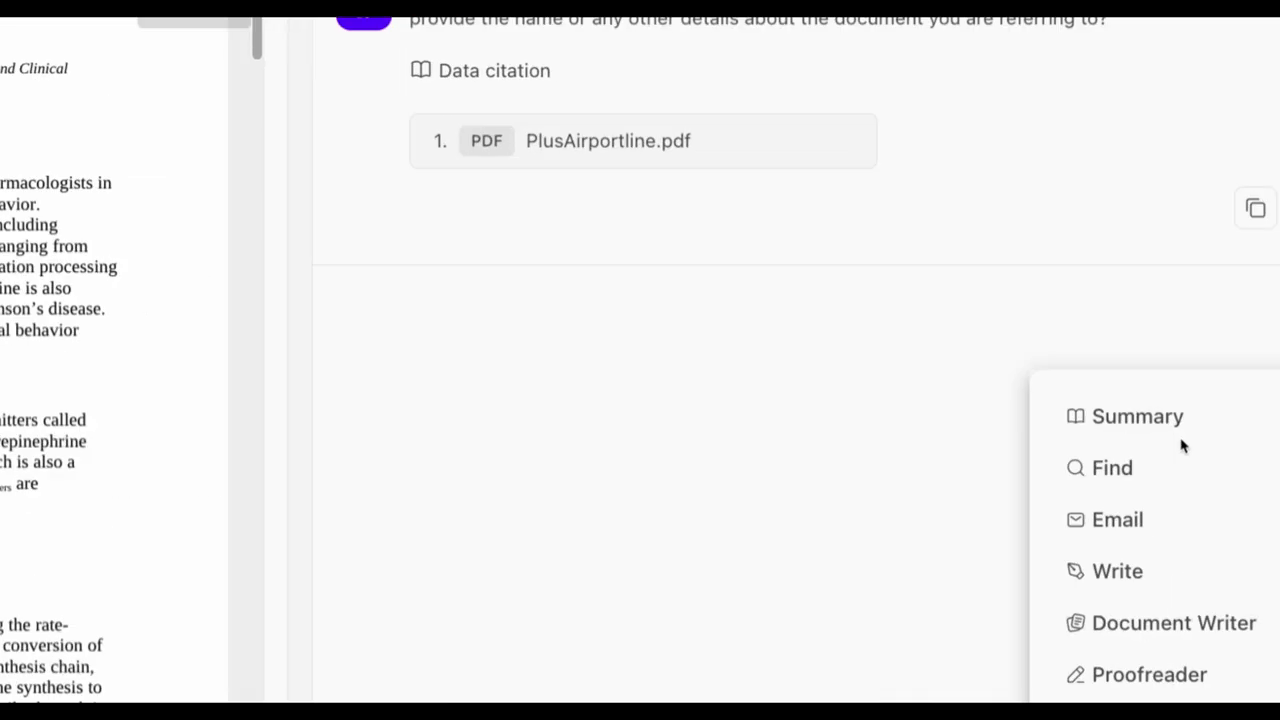
{"action": "left_click", "coordinate": [1179, 430]}
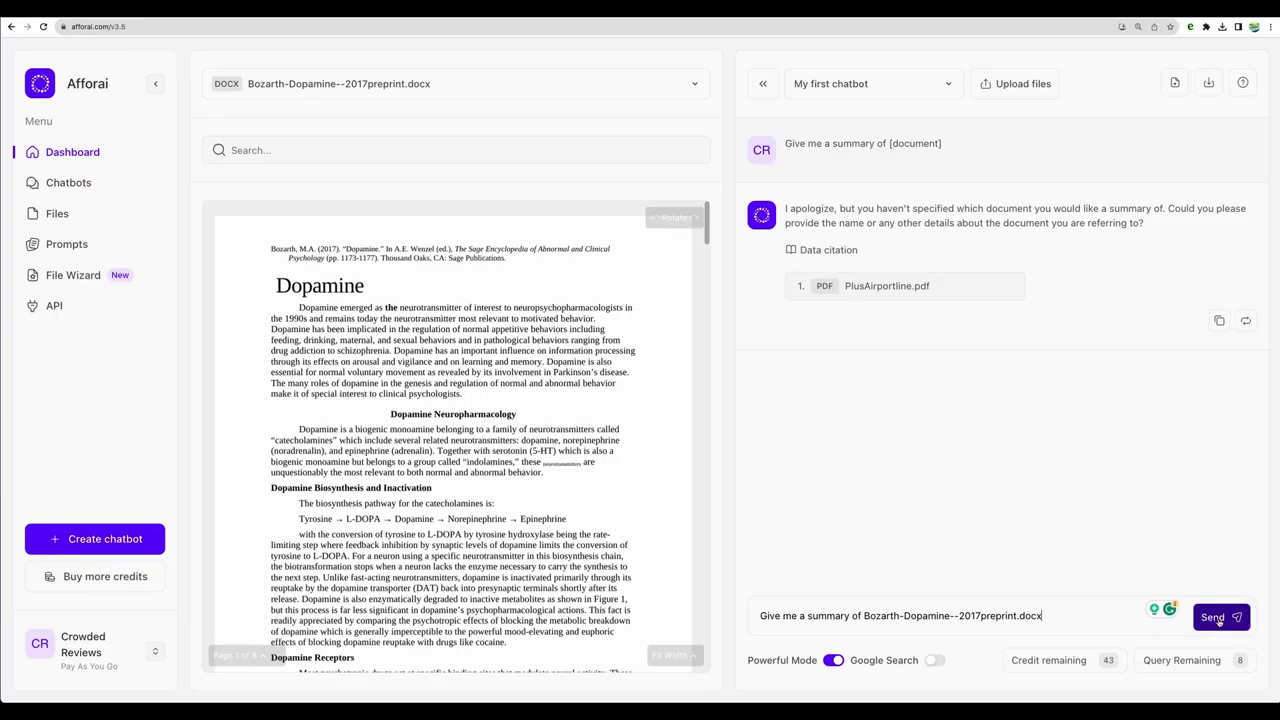
{"action": "left_click", "coordinate": [1218, 618]}
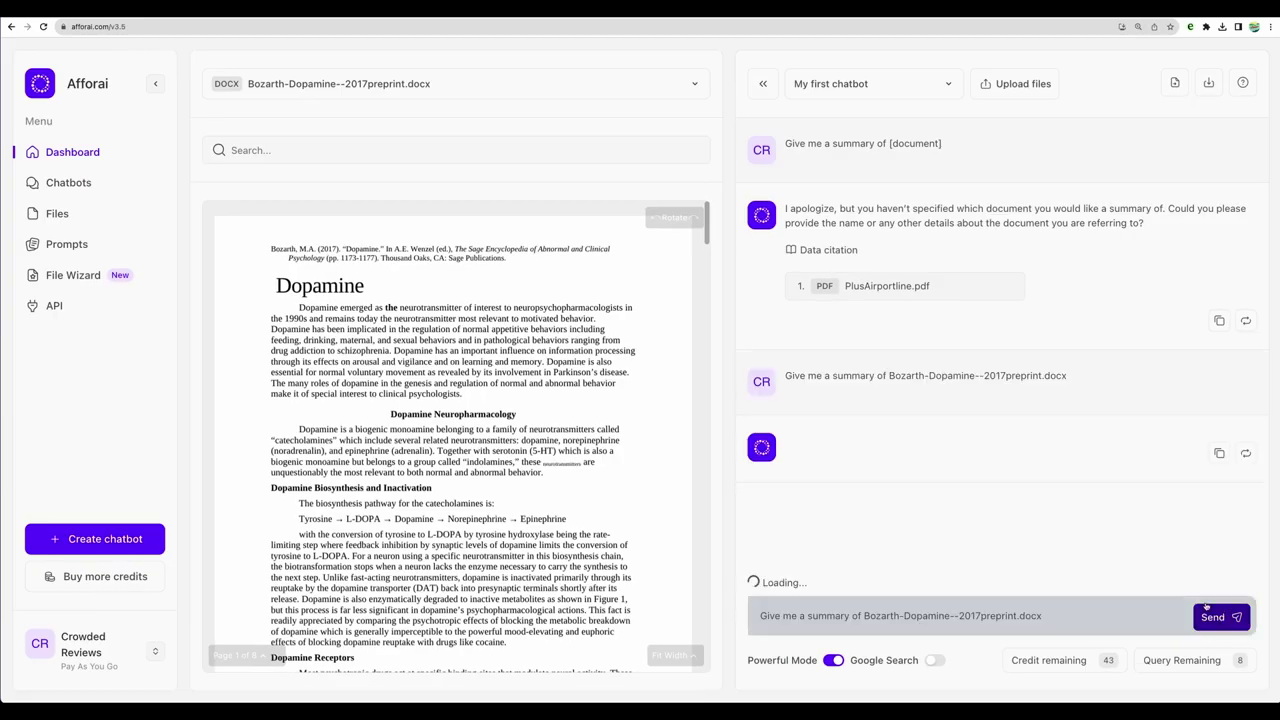
{"action": "left_click_drag", "start_coordinate": [786, 201], "coordinate": [925, 469]}
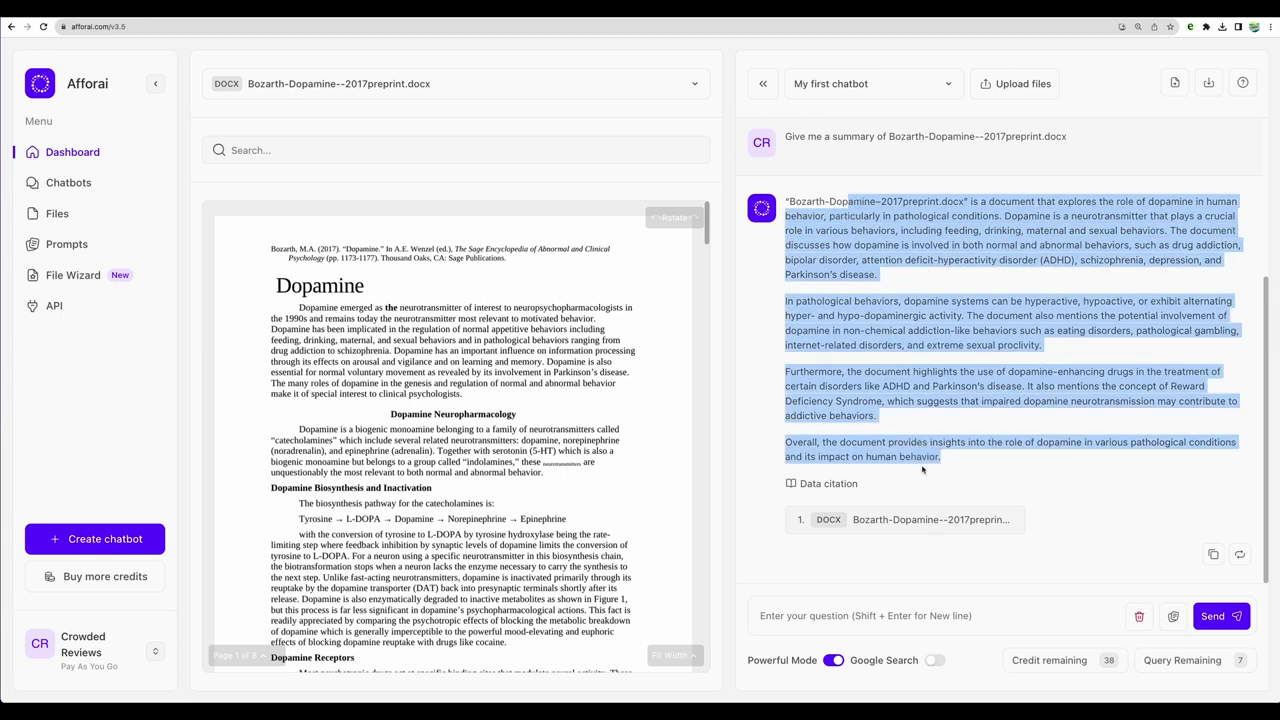
{"action": "left_click", "coordinate": [925, 469]}
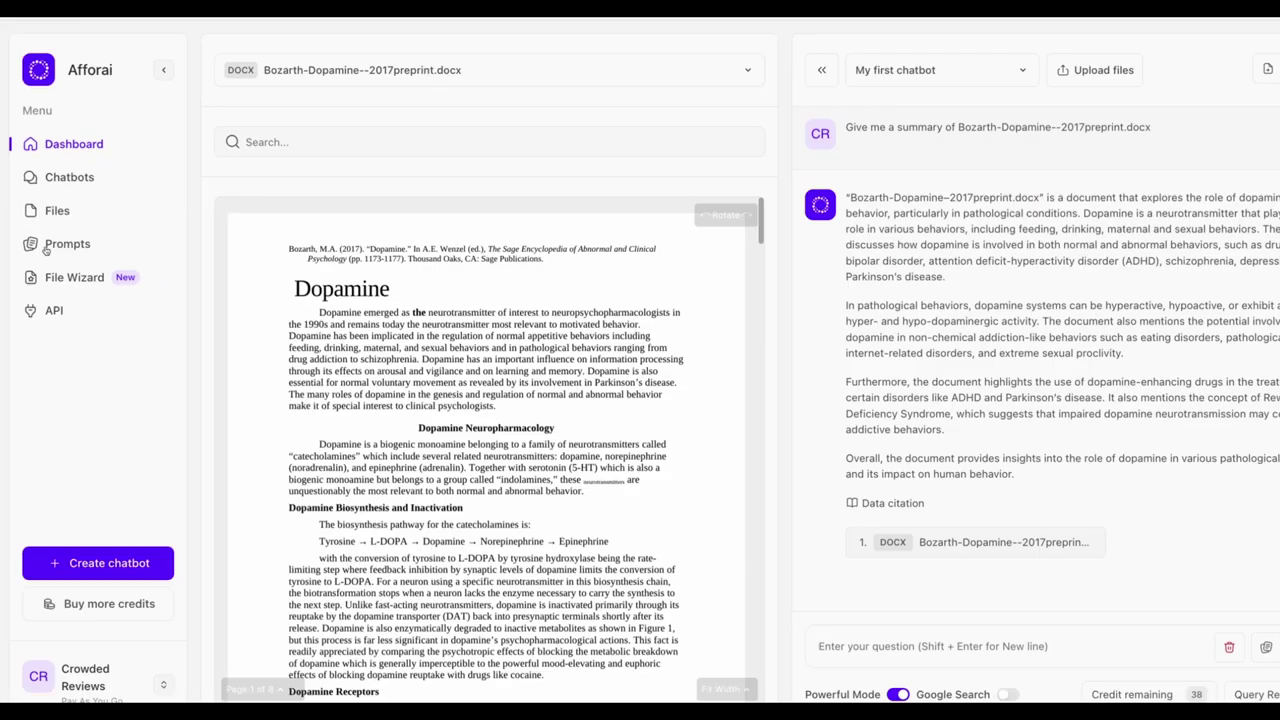
Look through the prompt library and the blank prompt creation form, and return to the chatbot conversation
{"action": "left_click", "coordinate": [50, 248]}
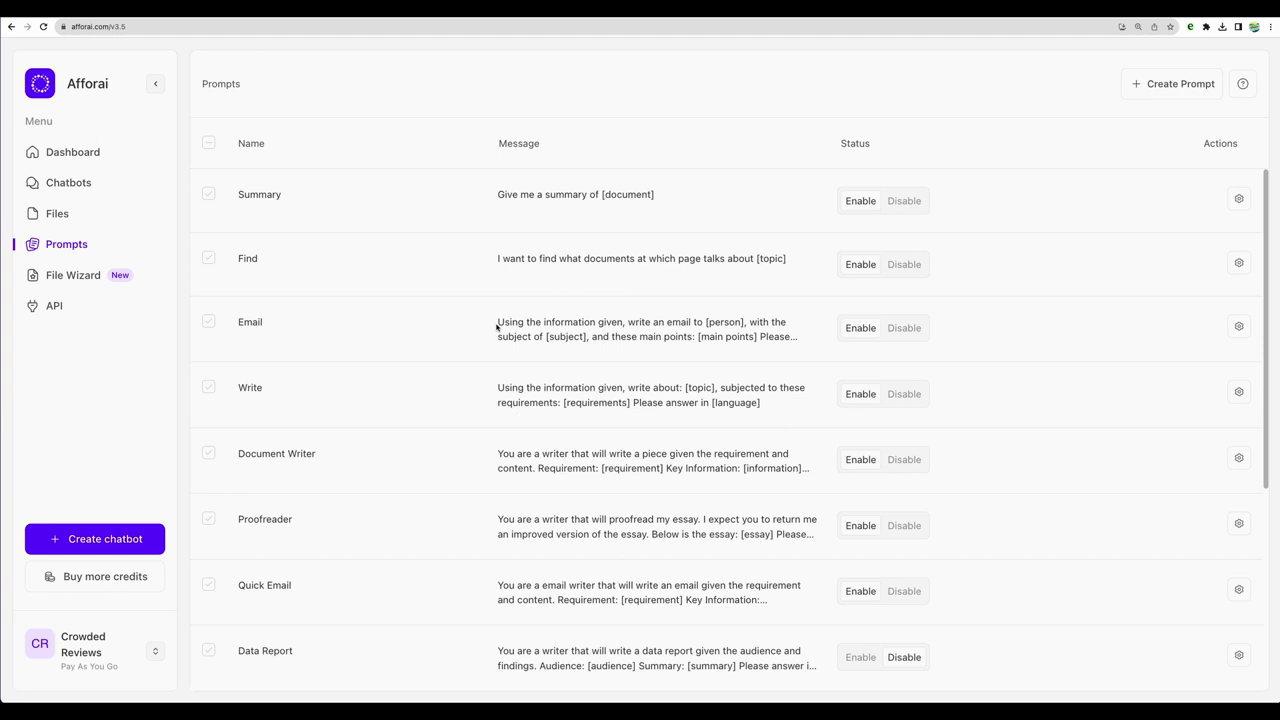
{"action": "scroll", "coordinate": [496, 326], "scroll_direction": "down", "scroll_amount": 5}
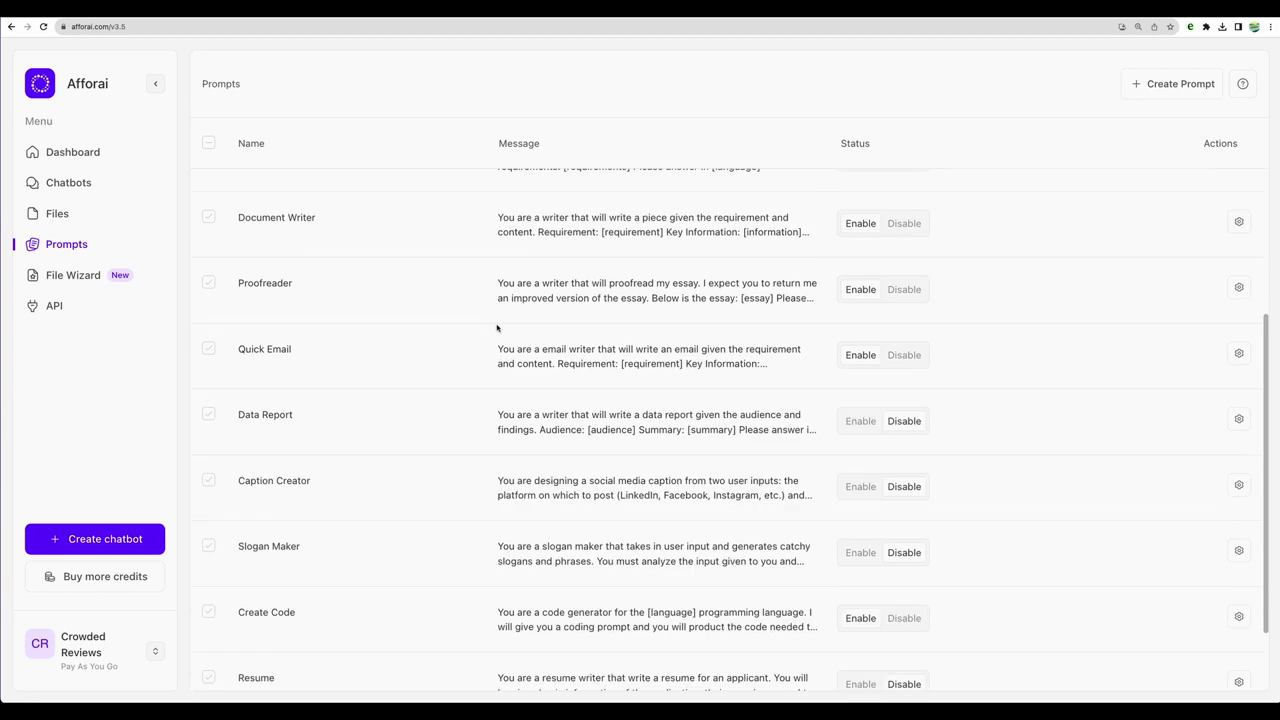
{"action": "scroll", "coordinate": [497, 327], "scroll_direction": "up", "scroll_amount": 5}
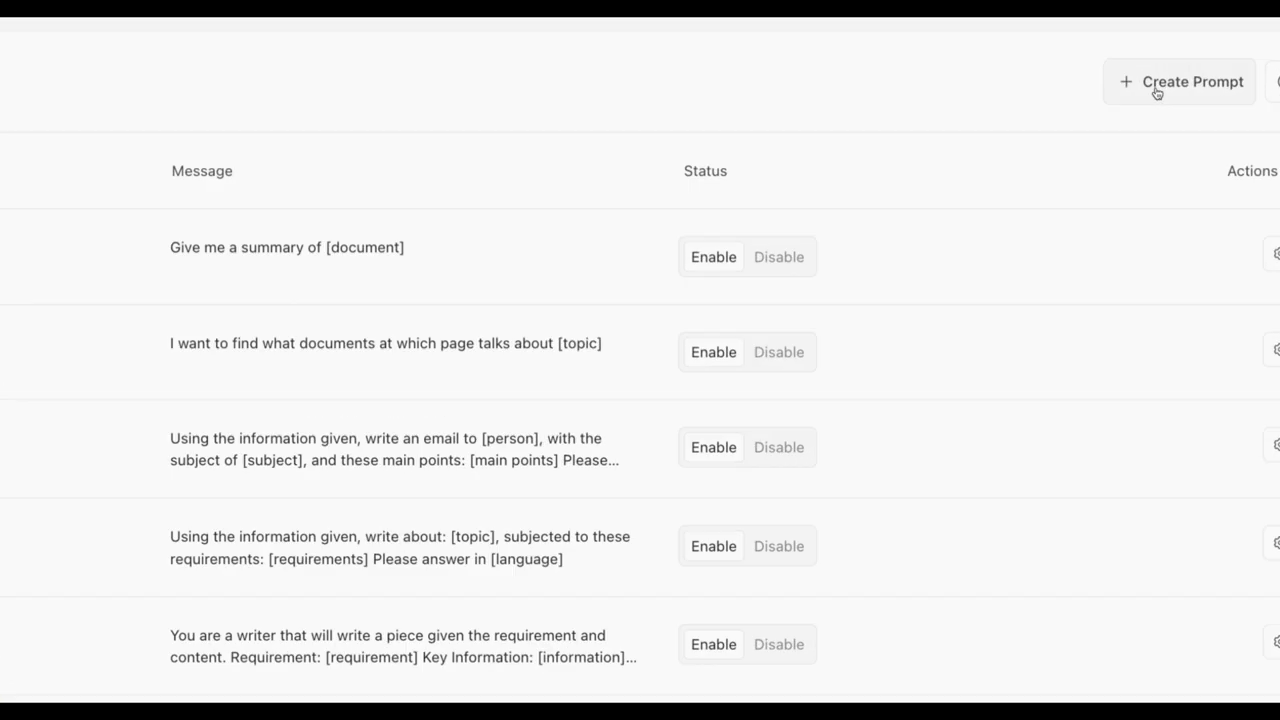
{"action": "left_click", "coordinate": [1170, 84]}
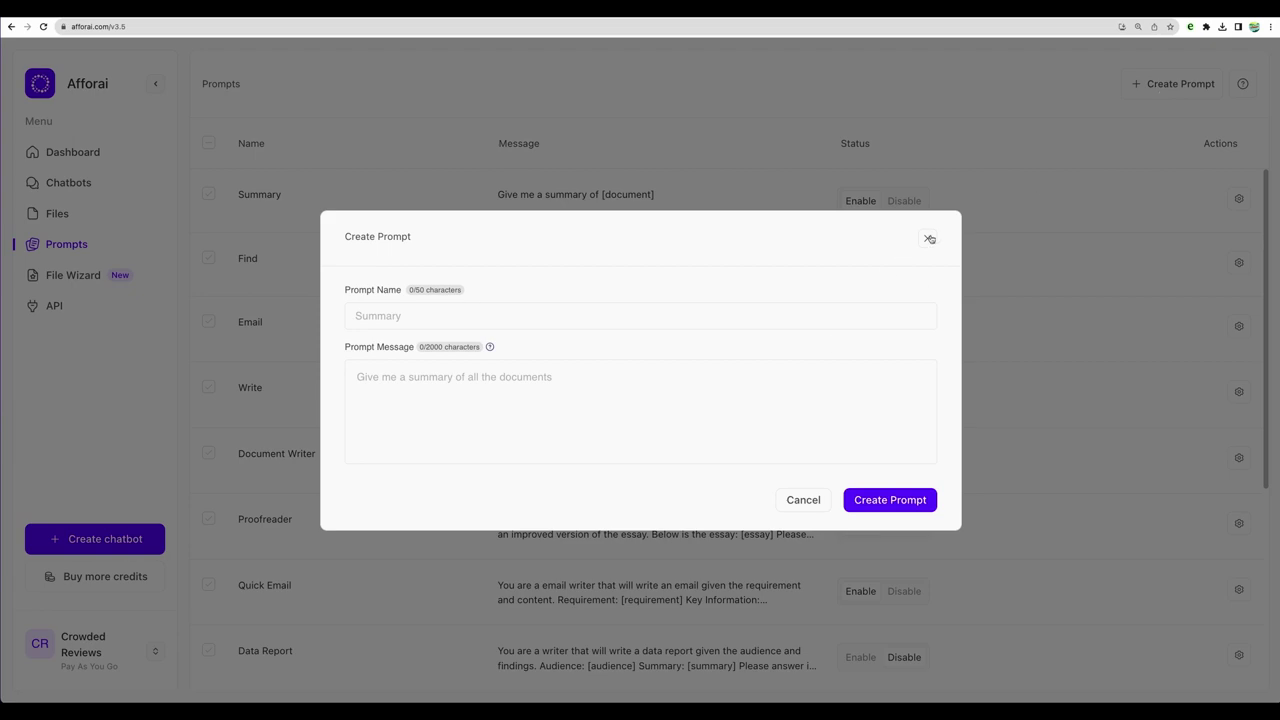
{"action": "left_click", "coordinate": [929, 238]}
{"action": "left_click", "coordinate": [69, 182]}
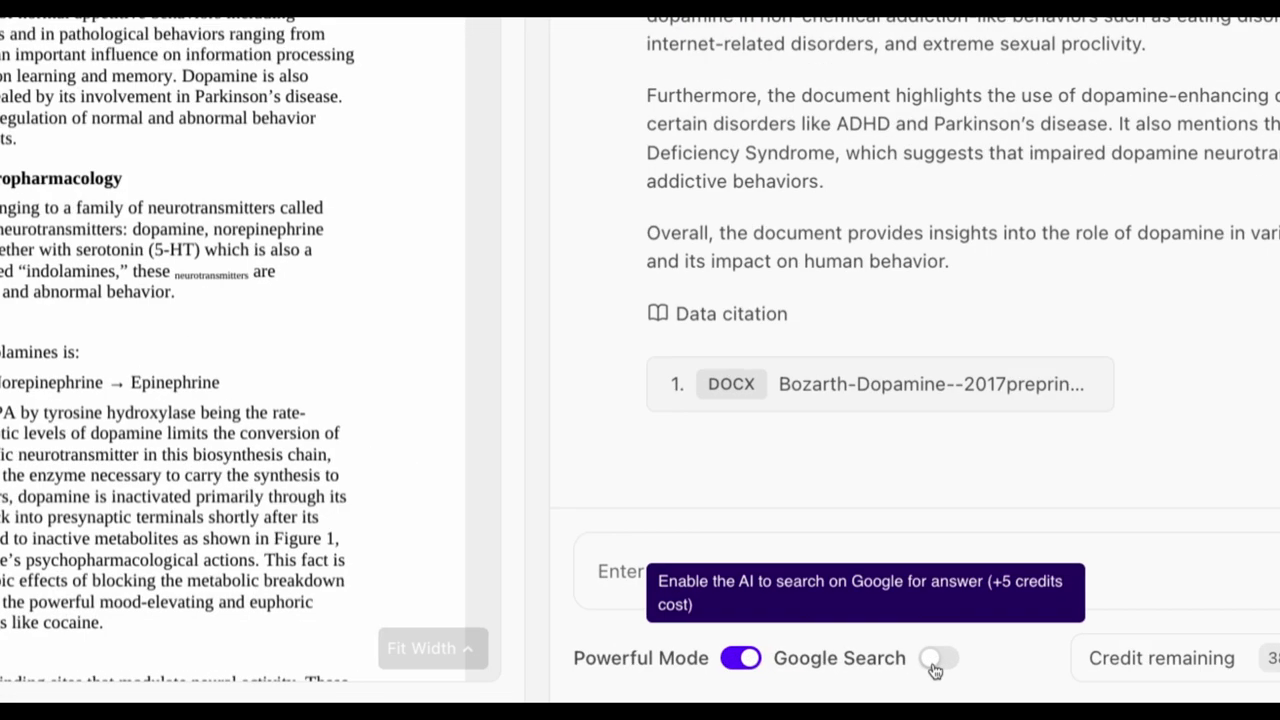
Enable Google Search, ask the chatbot "how dopamine is related to depression?" and read the answer with its citations
{"action": "left_click", "coordinate": [935, 665]}
{"action": "type", "text": "how dopamine is related to depression?"}
{"action": "key", "text": "ctrl+a"}
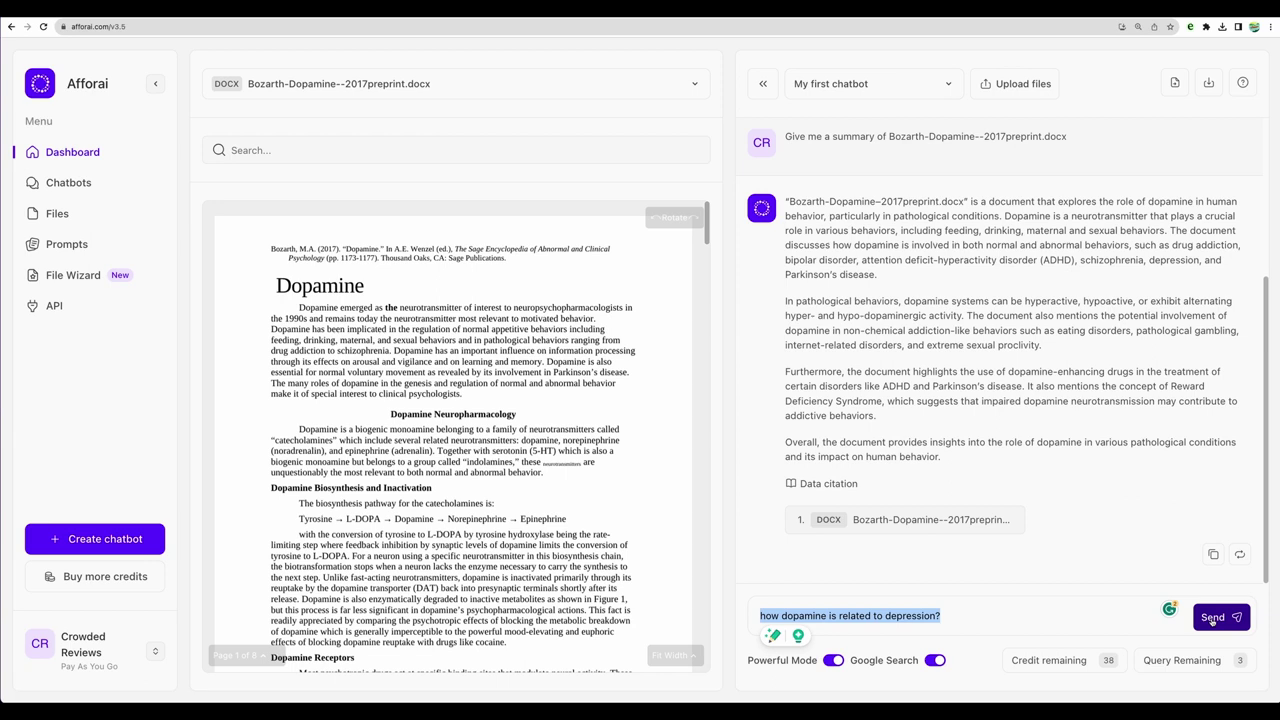
{"action": "left_click", "coordinate": [1213, 617]}
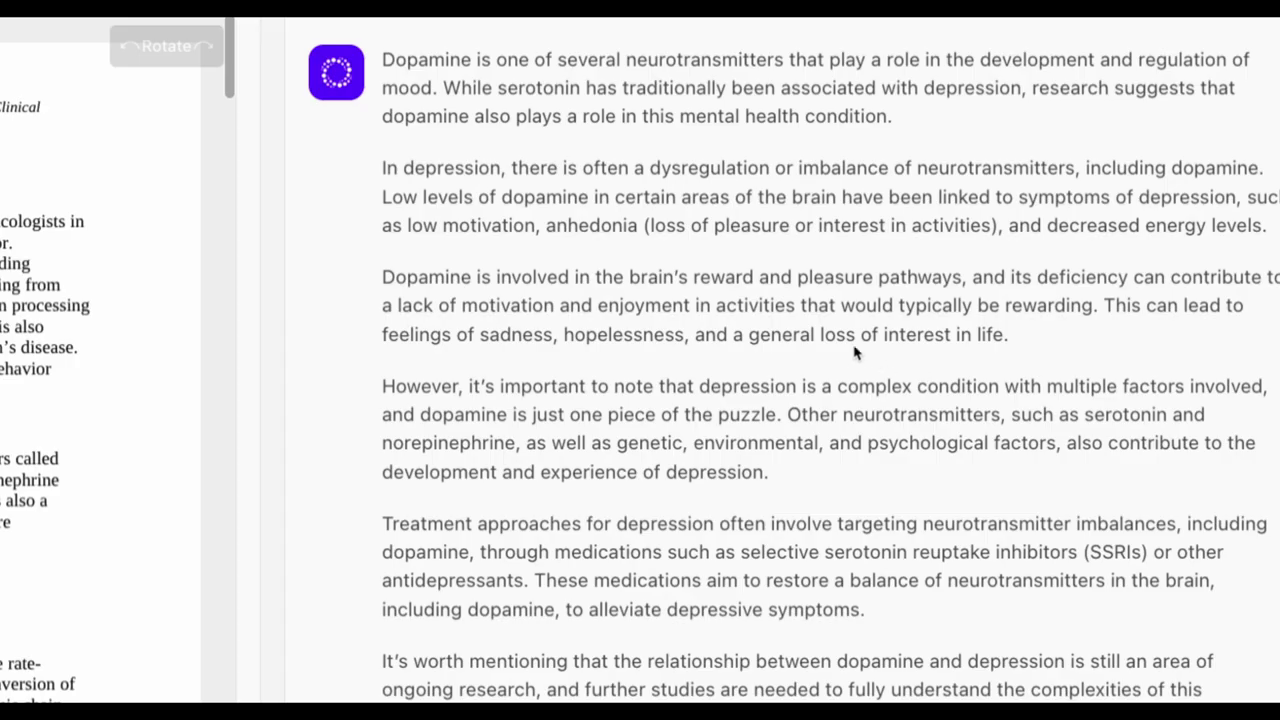
{"action": "scroll", "coordinate": [1013, 365], "scroll_direction": "up", "scroll_amount": 3}
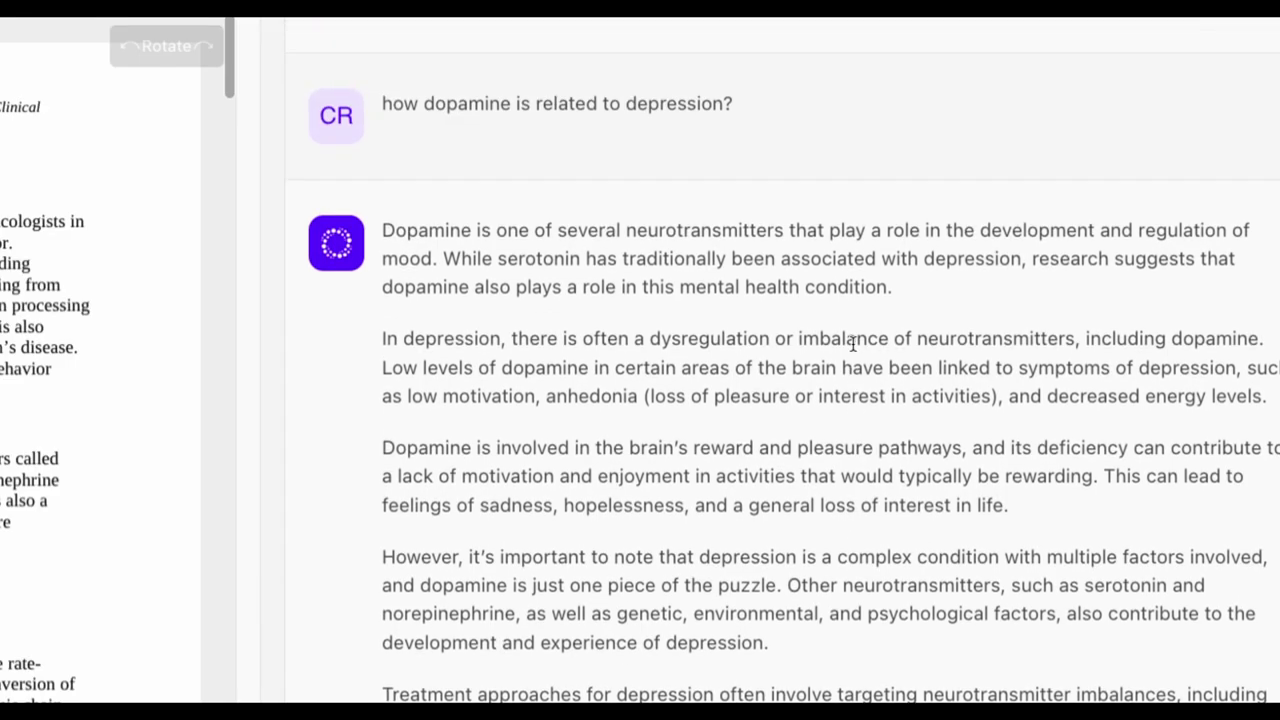
{"action": "scroll", "coordinate": [852, 343], "scroll_direction": "down", "scroll_amount": 10}
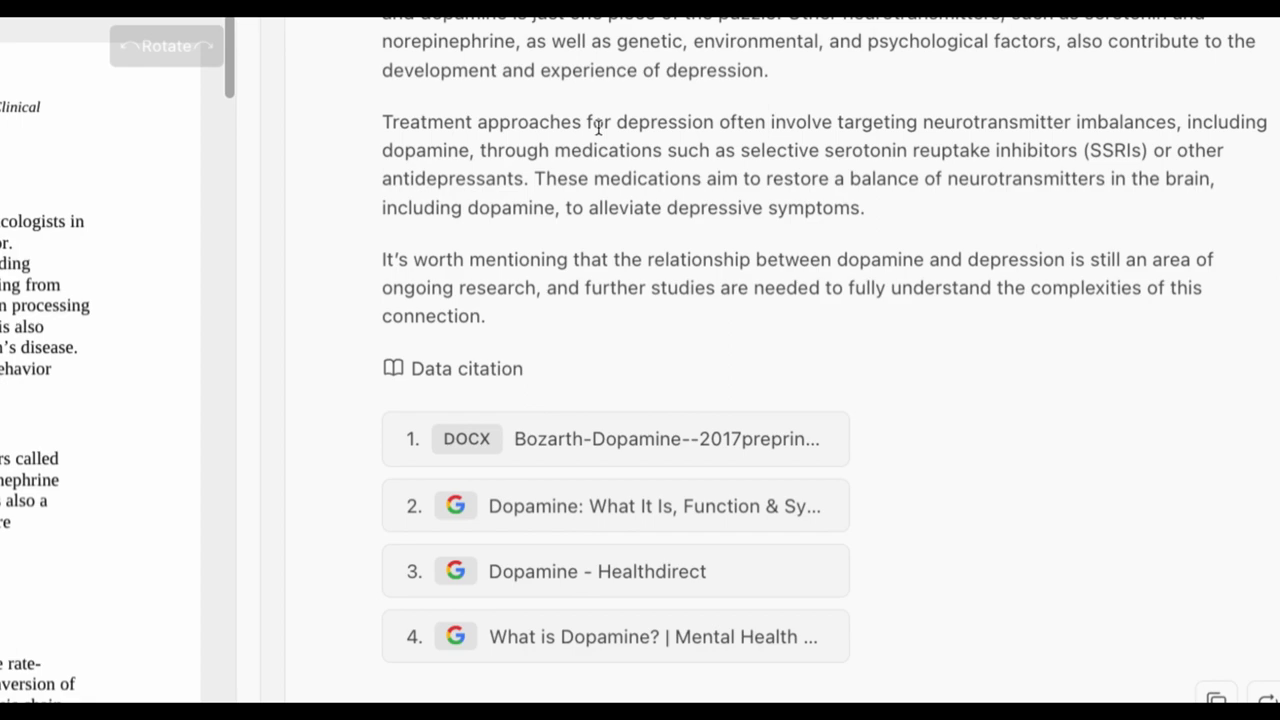
Open the cited Google source "Dopamine: What It Is, Function & Sy...", look through the Cleveland Clinic article and close it
{"action": "left_click", "coordinate": [618, 495]}
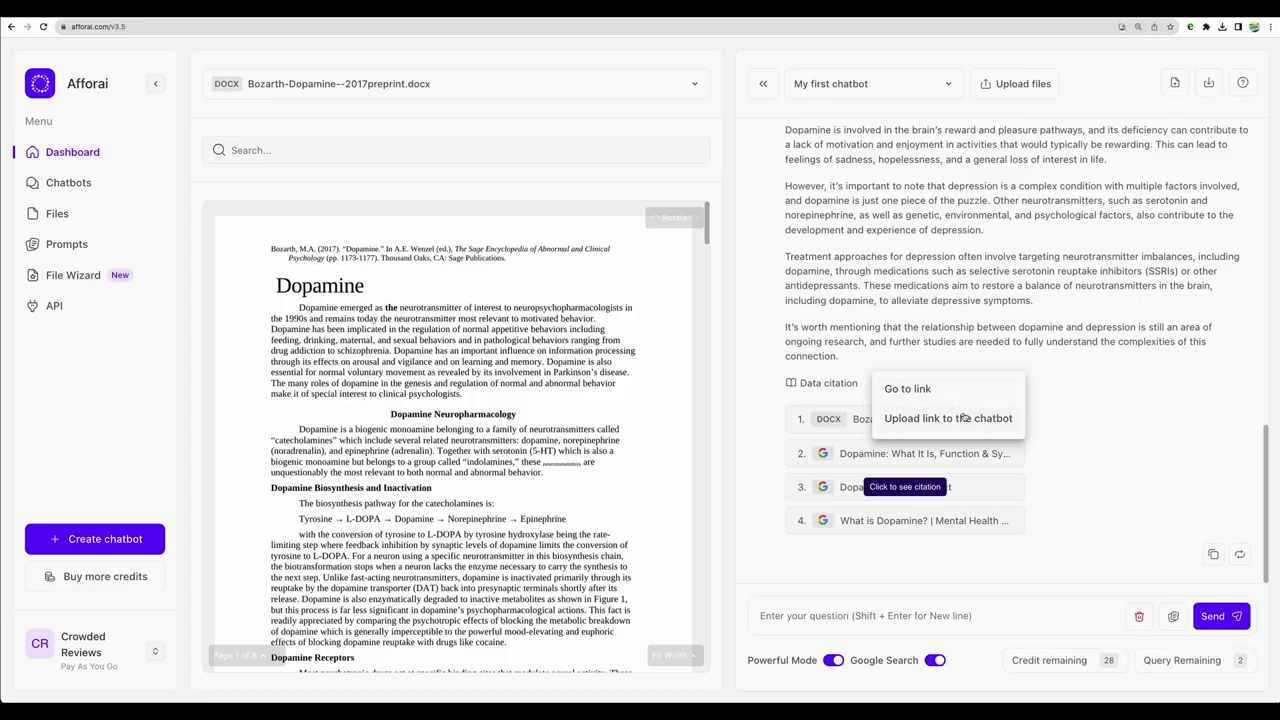
{"action": "left_click", "coordinate": [918, 390]}
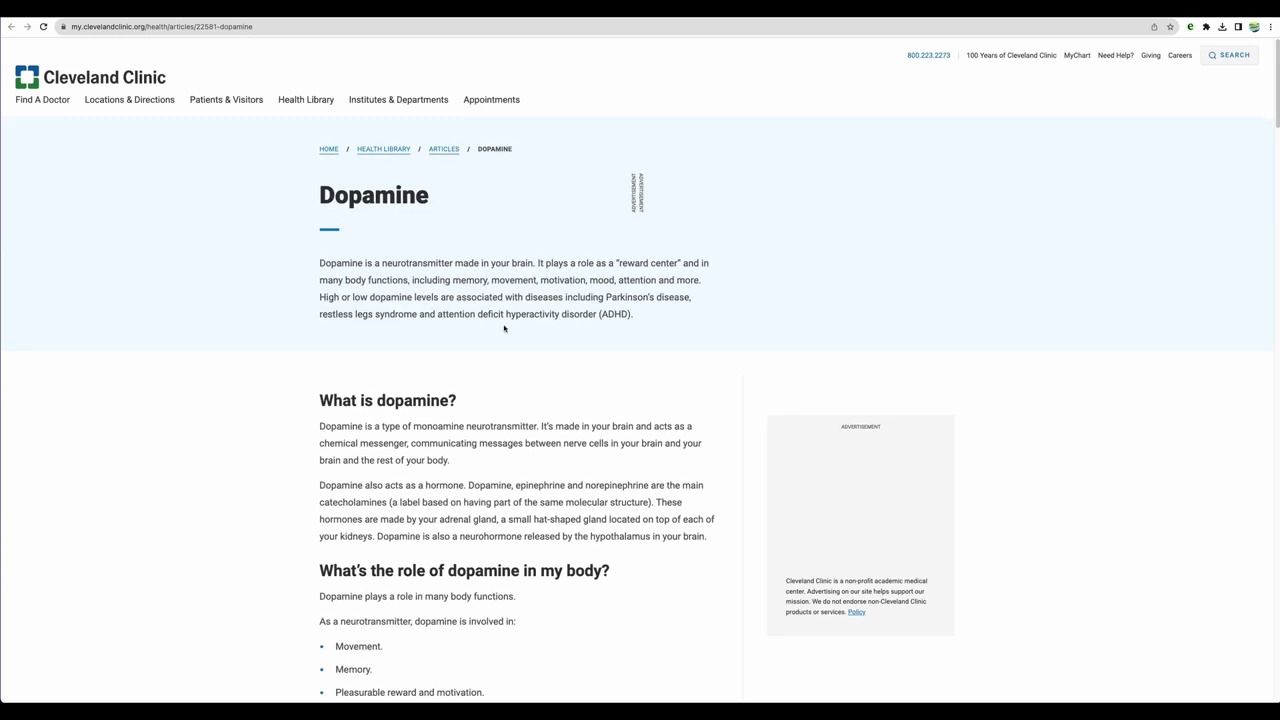
{"action": "scroll", "coordinate": [505, 327], "scroll_direction": "down", "scroll_amount": 10}
{"action": "scroll", "coordinate": [505, 327], "scroll_direction": "down", "scroll_amount": 8}
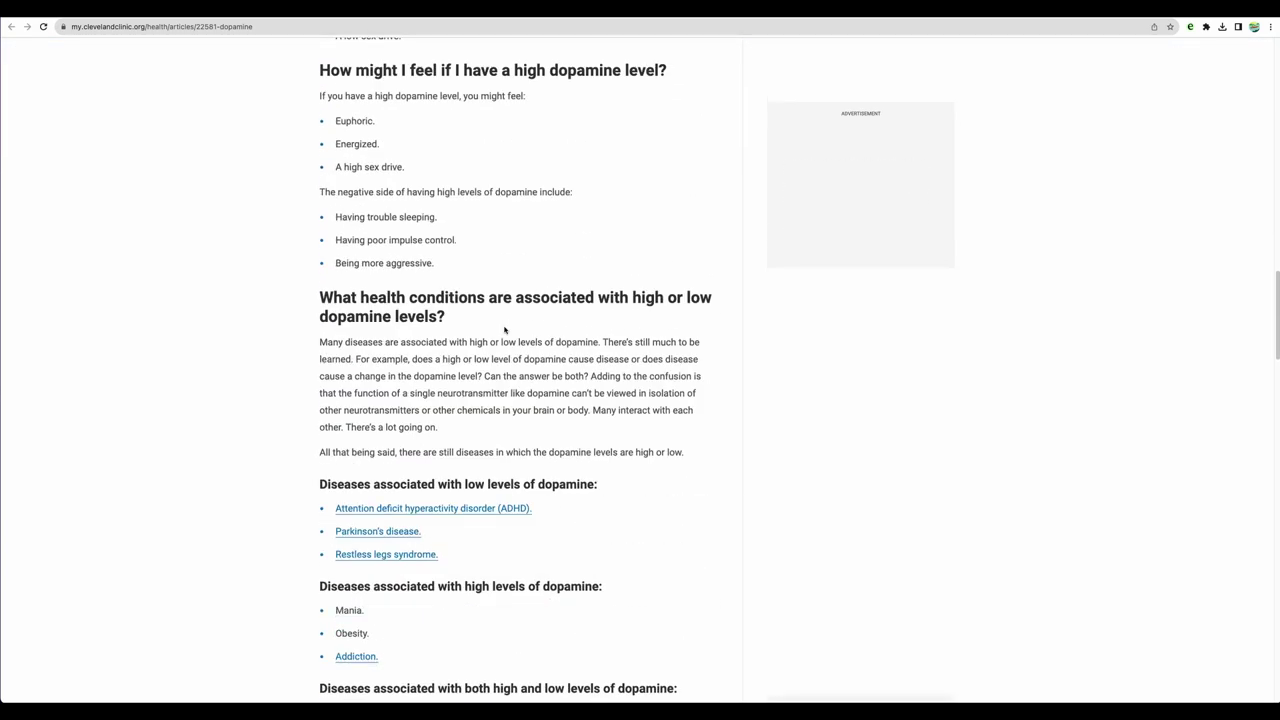
{"action": "scroll", "coordinate": [505, 331], "scroll_direction": "down", "scroll_amount": 3}
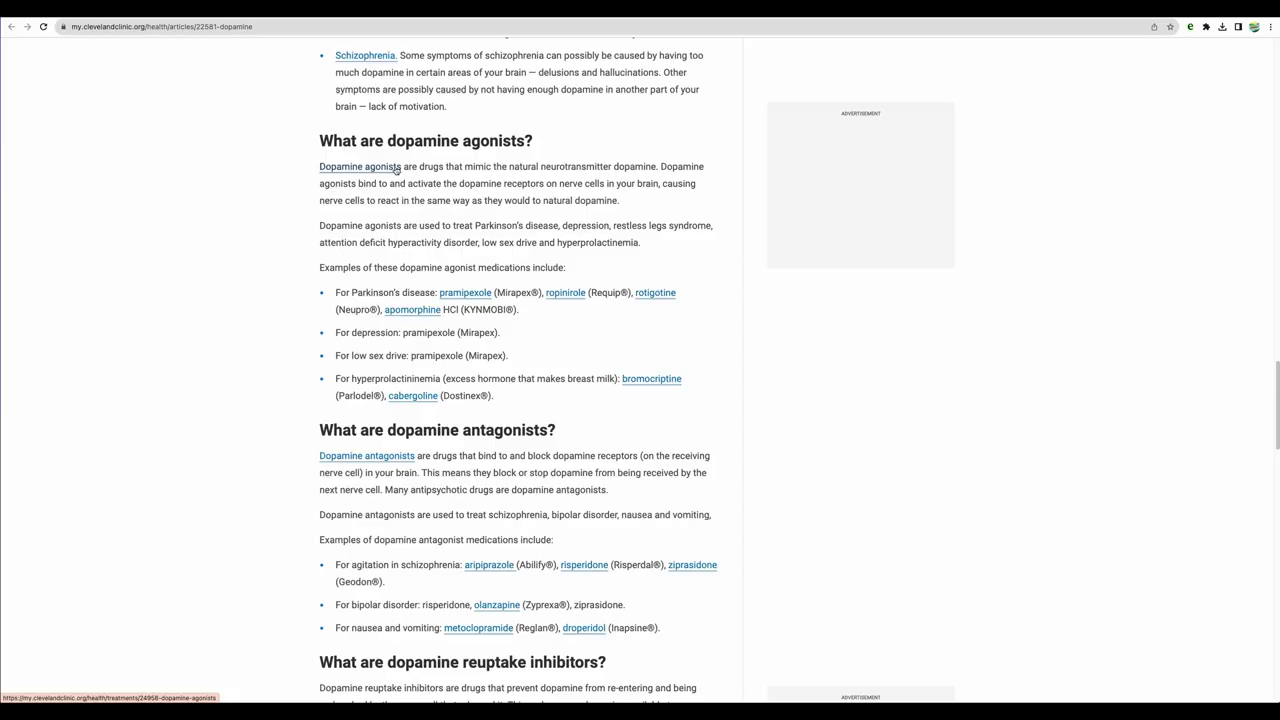
{"action": "key", "text": "super+w"}
Display PlusAirportline.pdf and ask "what is the call-center line number and working hours of PlusAirportline?"
{"action": "left_click", "coordinate": [443, 86]}
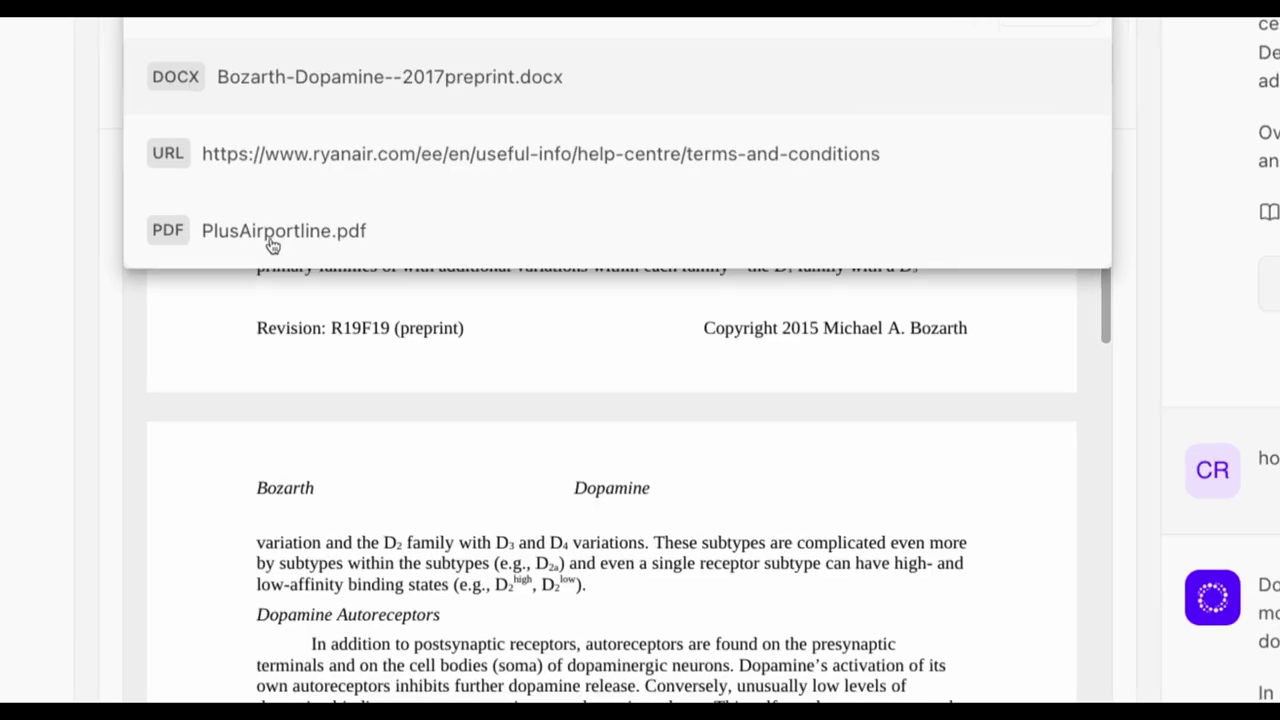
{"action": "left_click", "coordinate": [272, 238]}
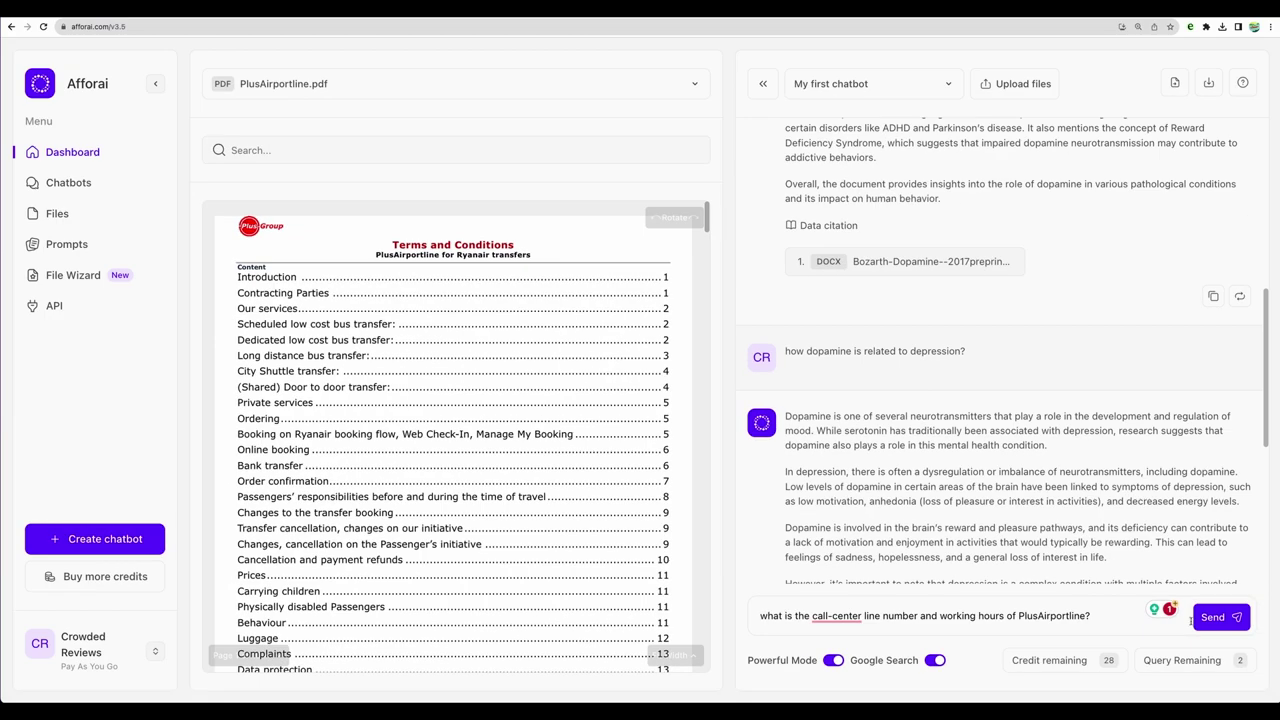
{"action": "key", "text": "Return"}
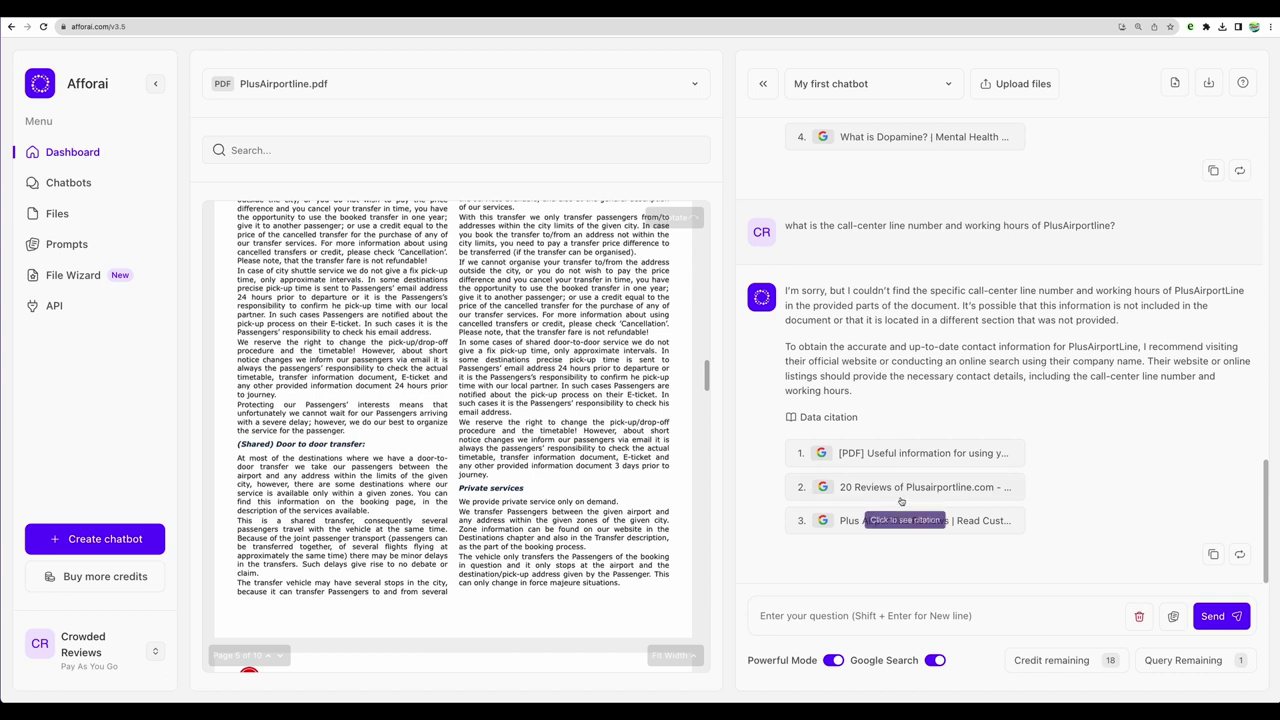
Disable Google Search and ask the chatbot "give me call center number and working hours?"
{"action": "left_click", "coordinate": [935, 661]}
{"action": "type", "text": "give me call center number and working hours?"}
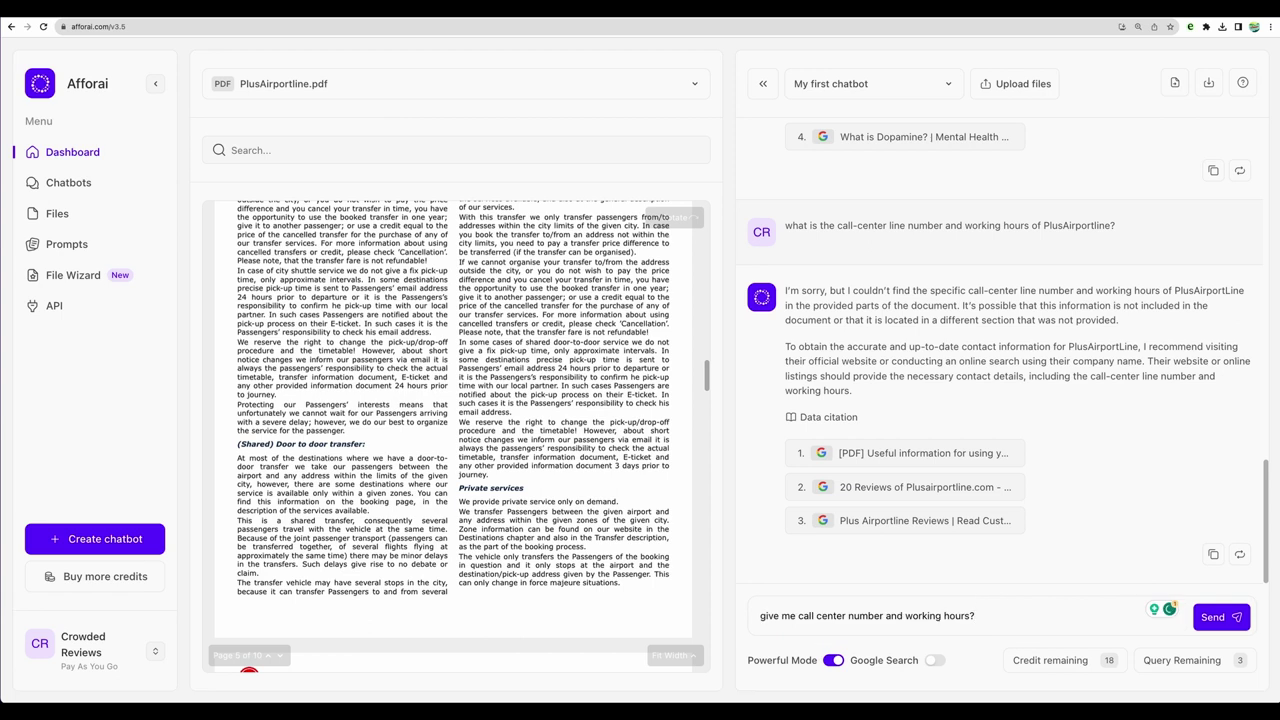
{"action": "left_click", "coordinate": [1221, 618]}
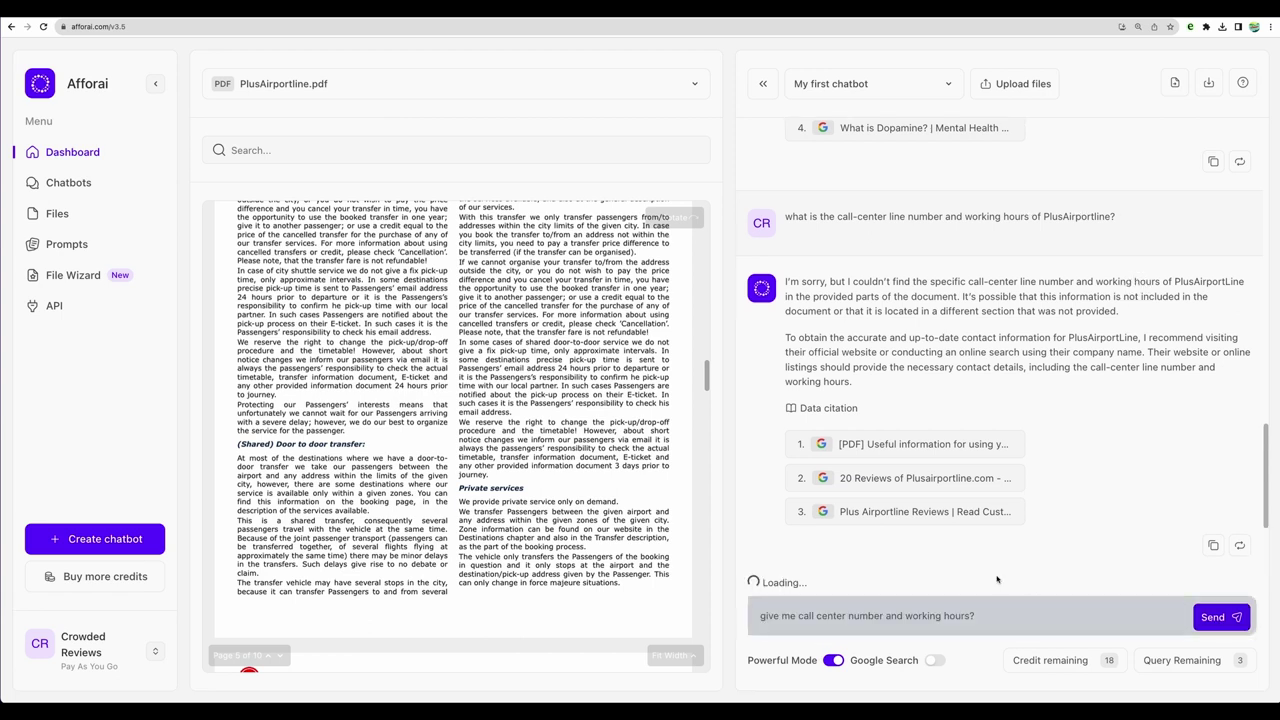
Check the chatbot's answer and open the link of the cited source "[PDF] Useful information for using y..."
{"action": "scroll", "coordinate": [583, 487], "scroll_direction": "down", "scroll_amount": 3}
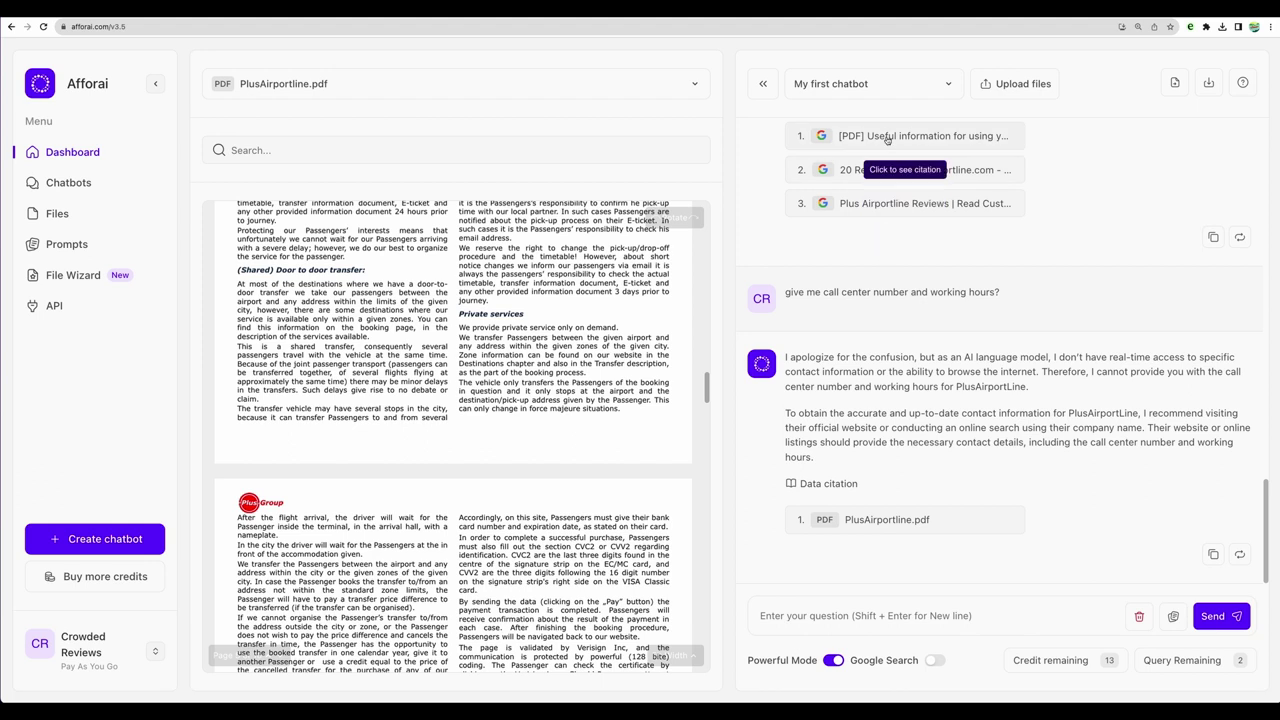
{"action": "left_click", "coordinate": [886, 140]}
{"action": "left_click", "coordinate": [916, 76]}
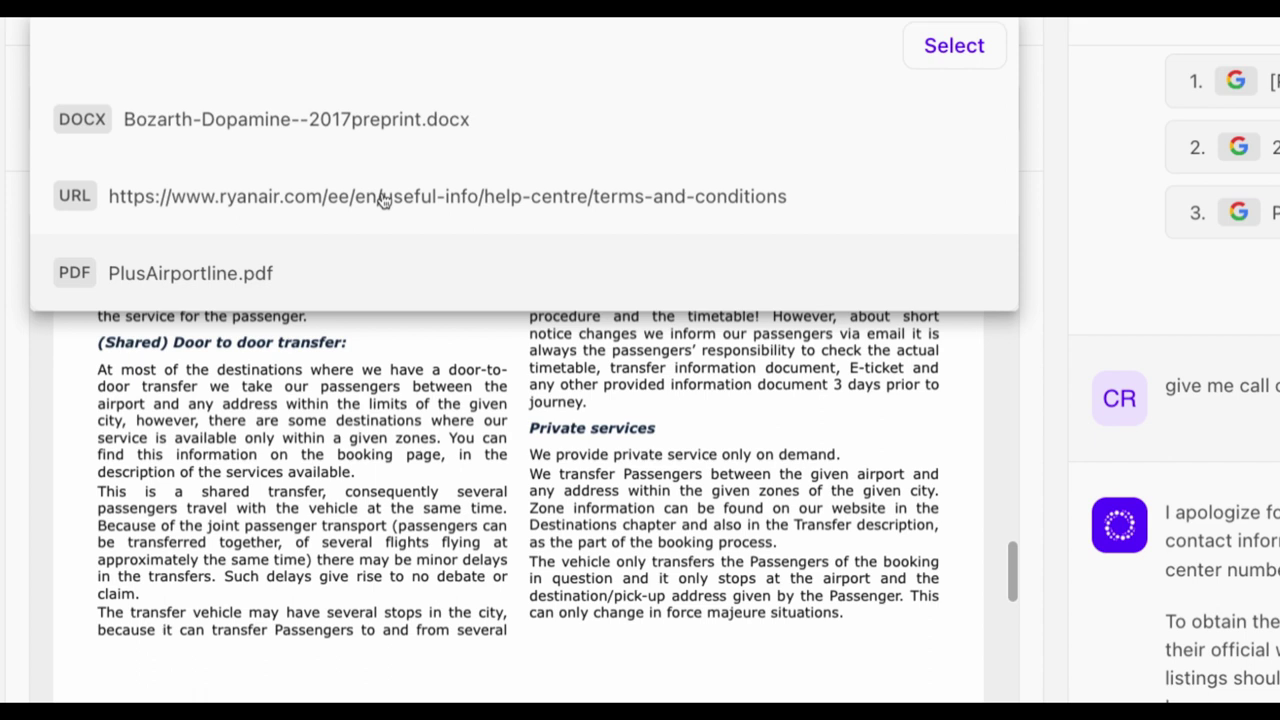
Display the Ryanair terms-and-conditions URL source and ask the chatbot "what is the baggage allowance per person?"
{"action": "left_click", "coordinate": [383, 199]}
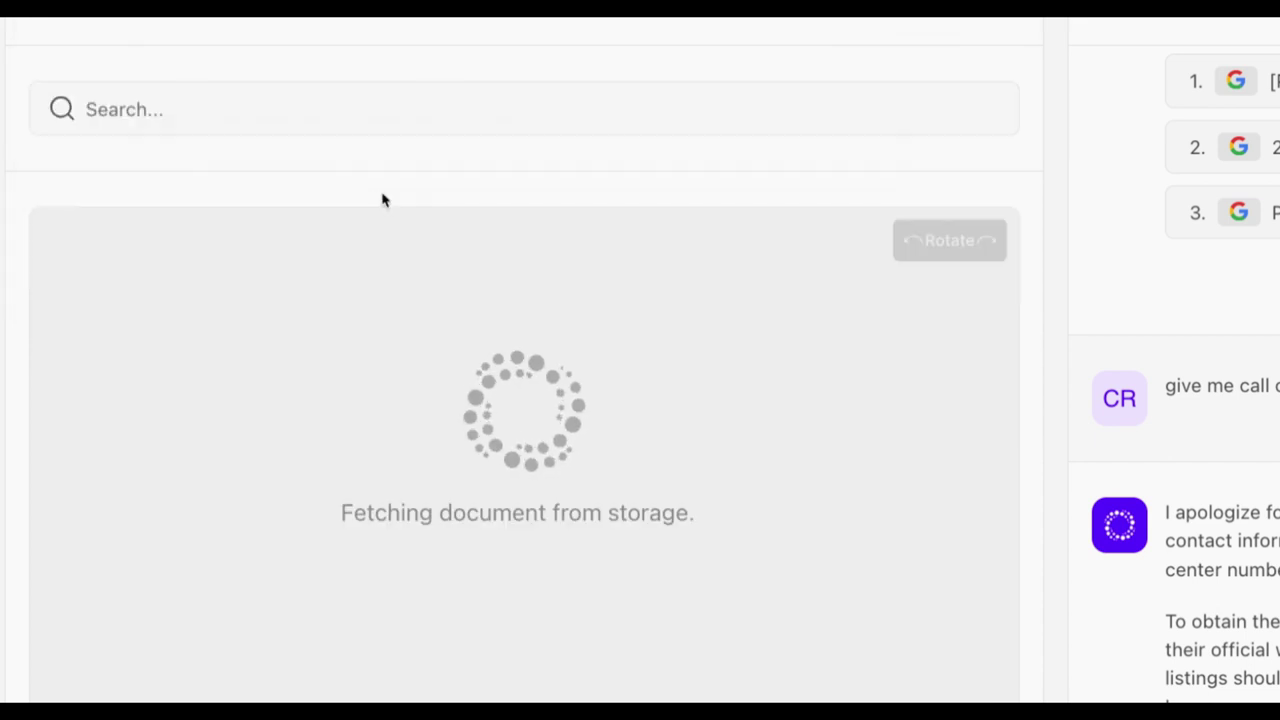
{"action": "left_click", "coordinate": [900, 616]}
{"action": "type", "text": "what is the baggage allowance per person?"}
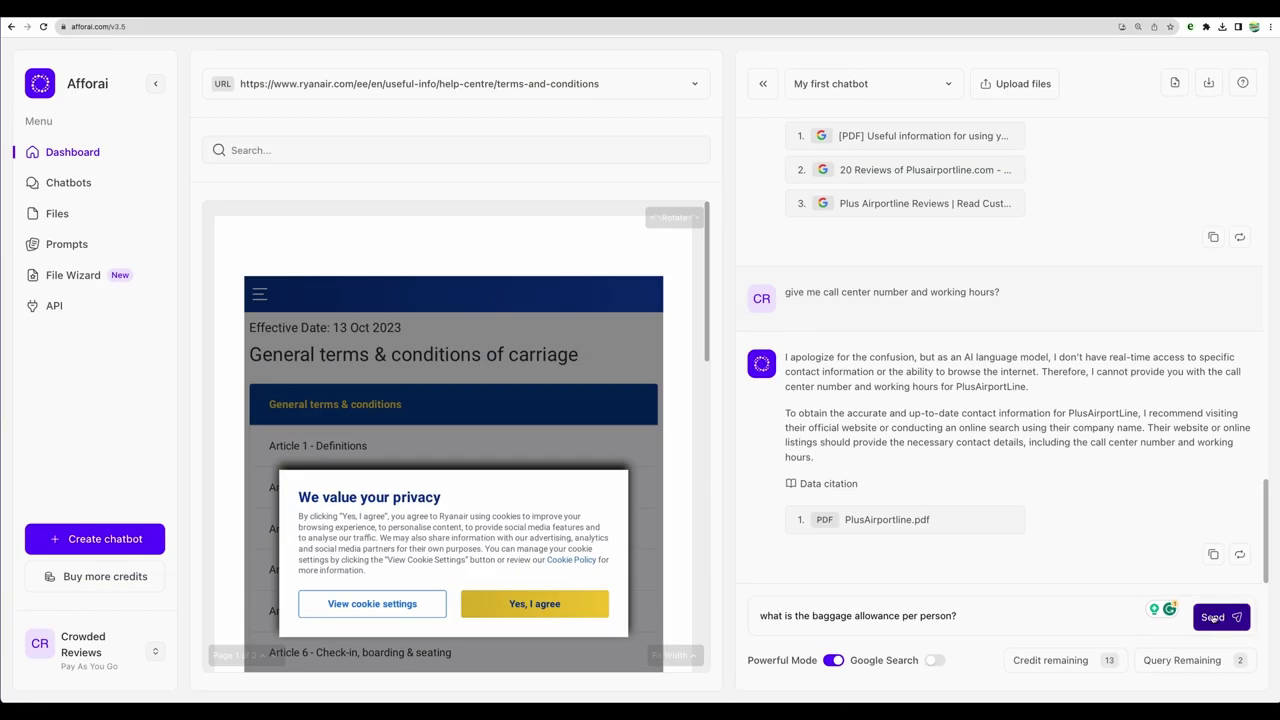
{"action": "left_click", "coordinate": [1212, 618]}
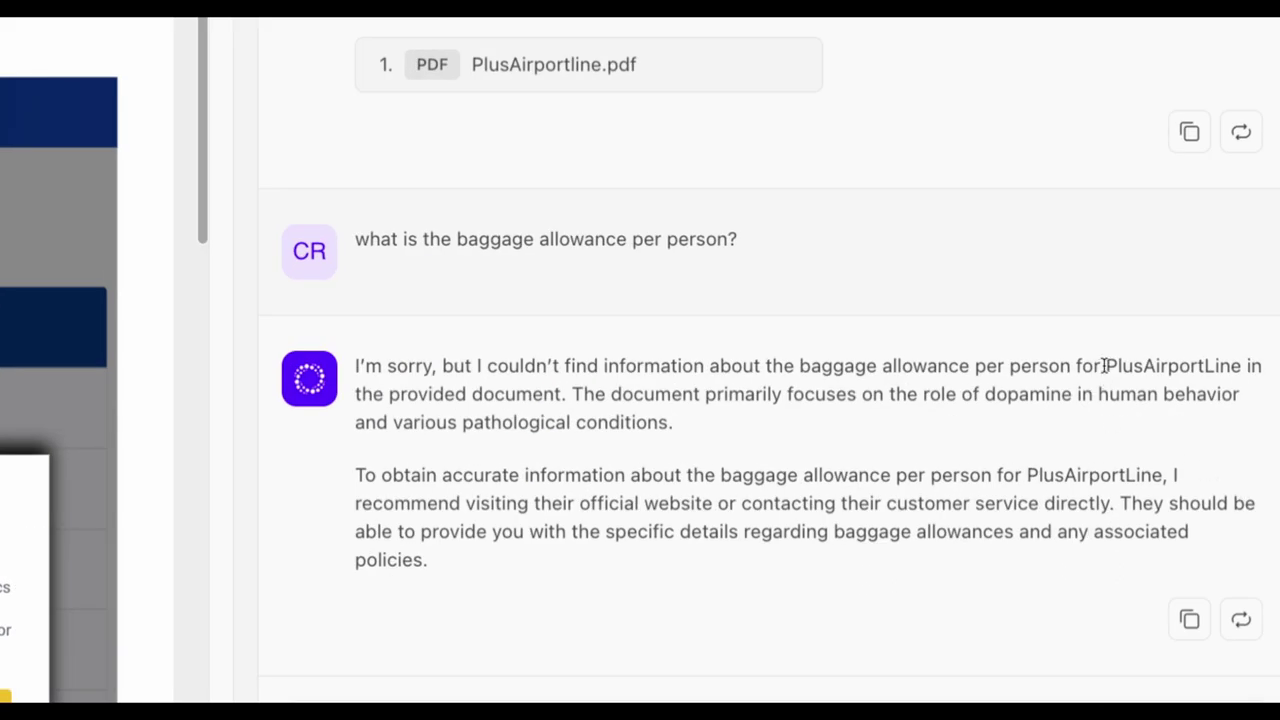
Check the chatbot's baggage-allowance answer, highlighting its mentions of "PlusAirportLine" and the "role of dopamine"
{"action": "left_click_drag", "start_coordinate": [1104, 366], "coordinate": [1243, 366]}
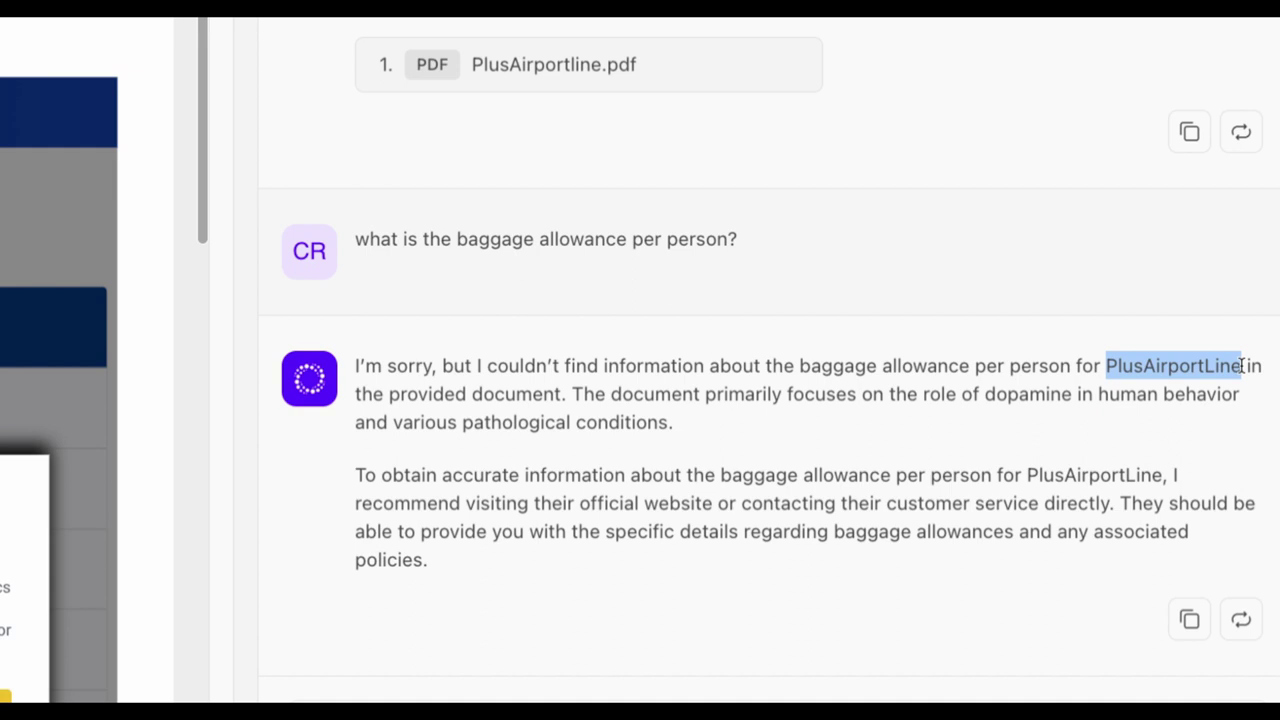
{"action": "left_click", "coordinate": [957, 394]}
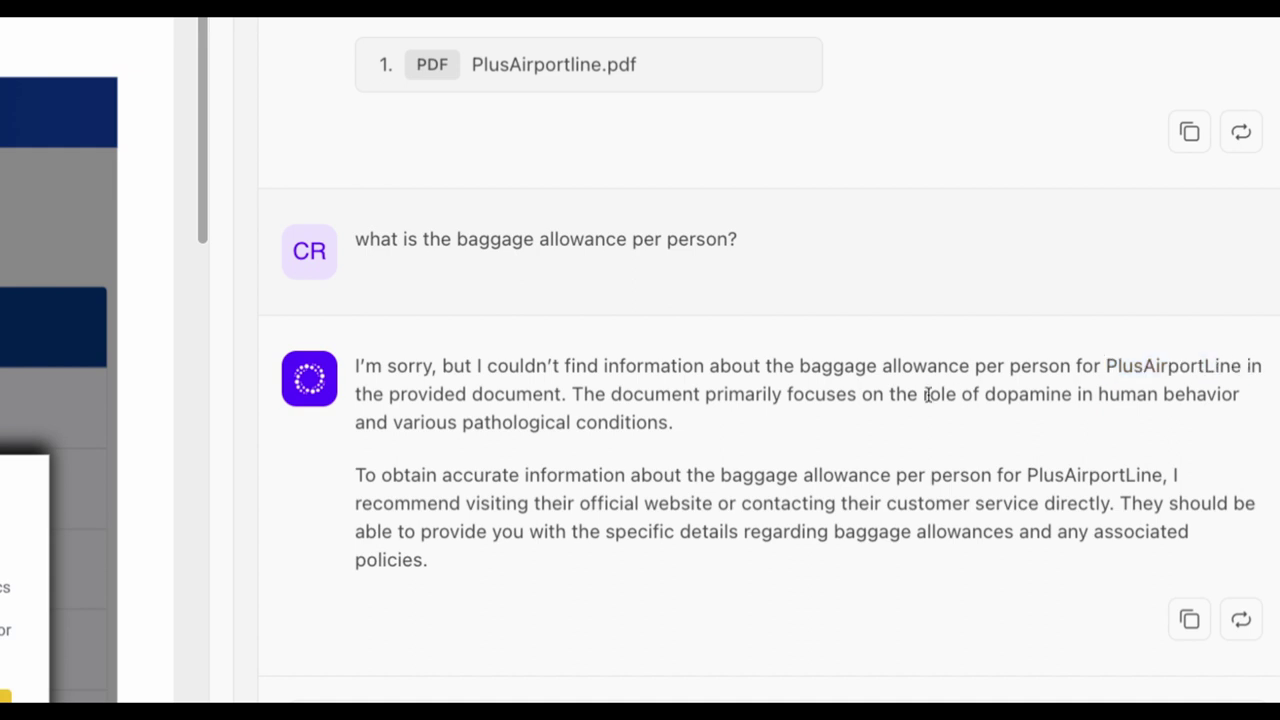
{"action": "left_click_drag", "start_coordinate": [928, 394], "coordinate": [1066, 394]}
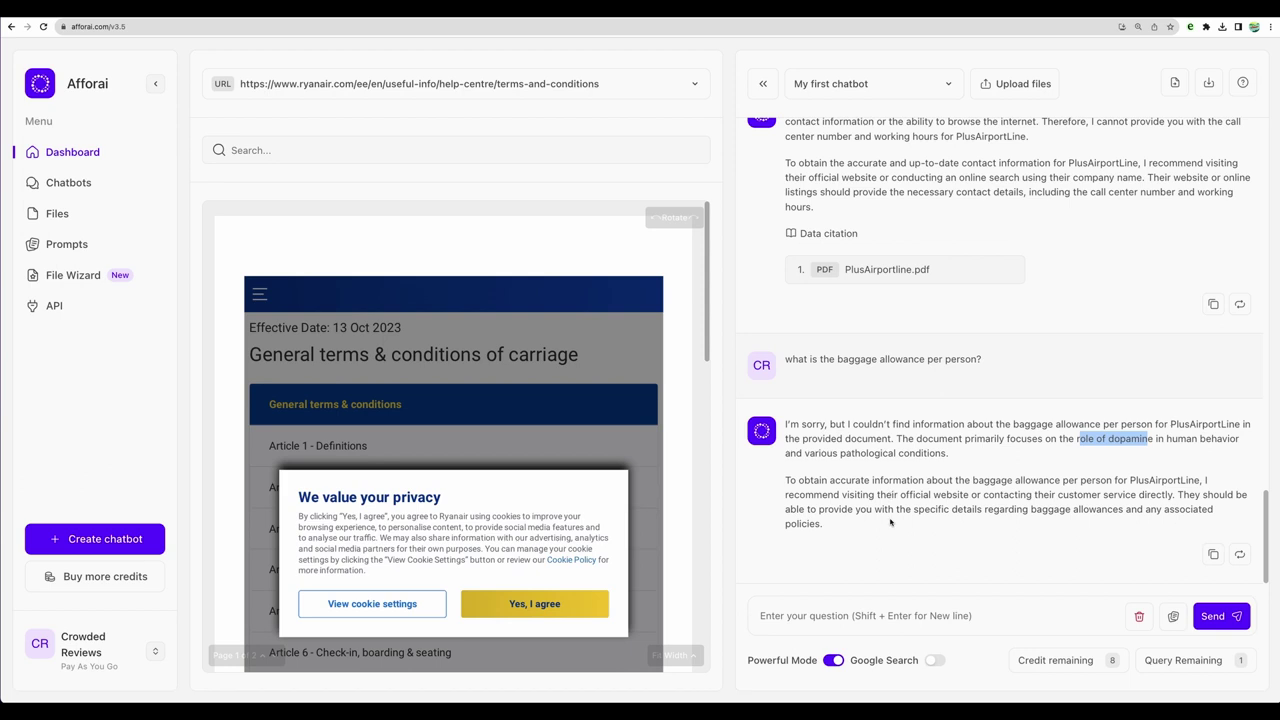
{"action": "left_click", "coordinate": [890, 520]}
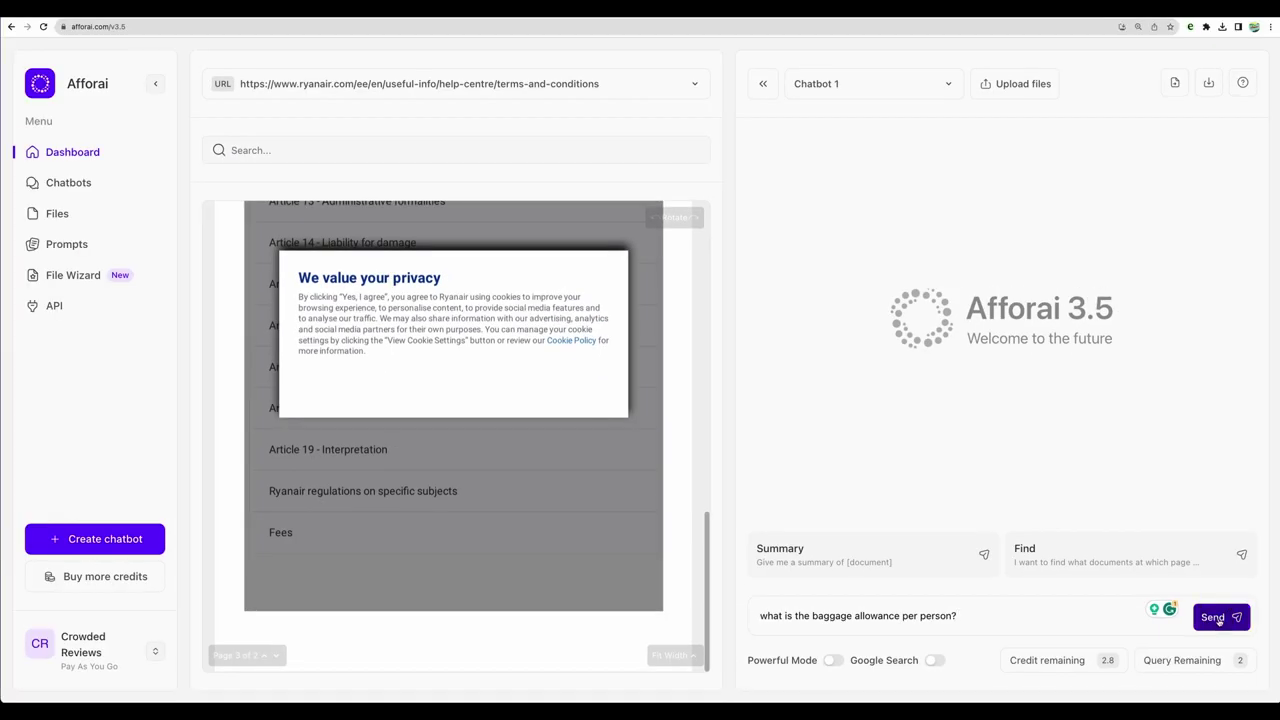
Ask Chatbot 1 "what is the baggage allowance per person?" and open the "here" link in its answer
{"action": "left_click", "coordinate": [1221, 617]}
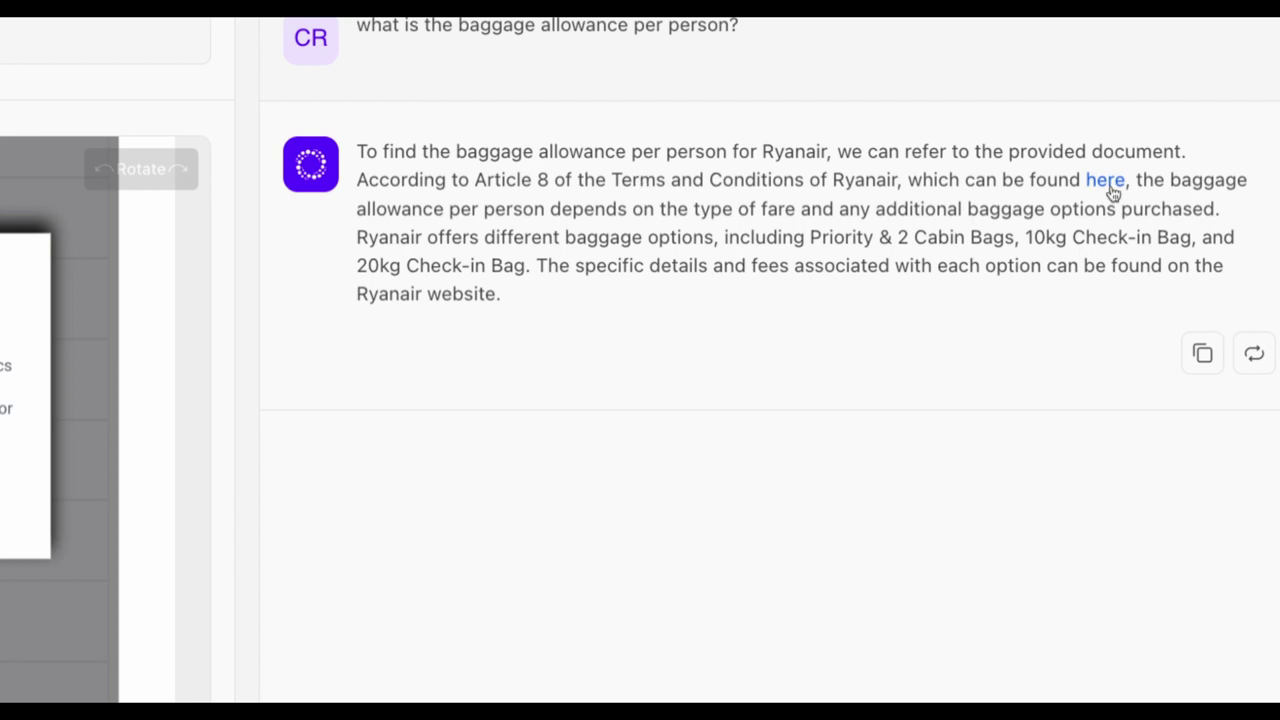
{"action": "left_click", "coordinate": [1110, 186]}
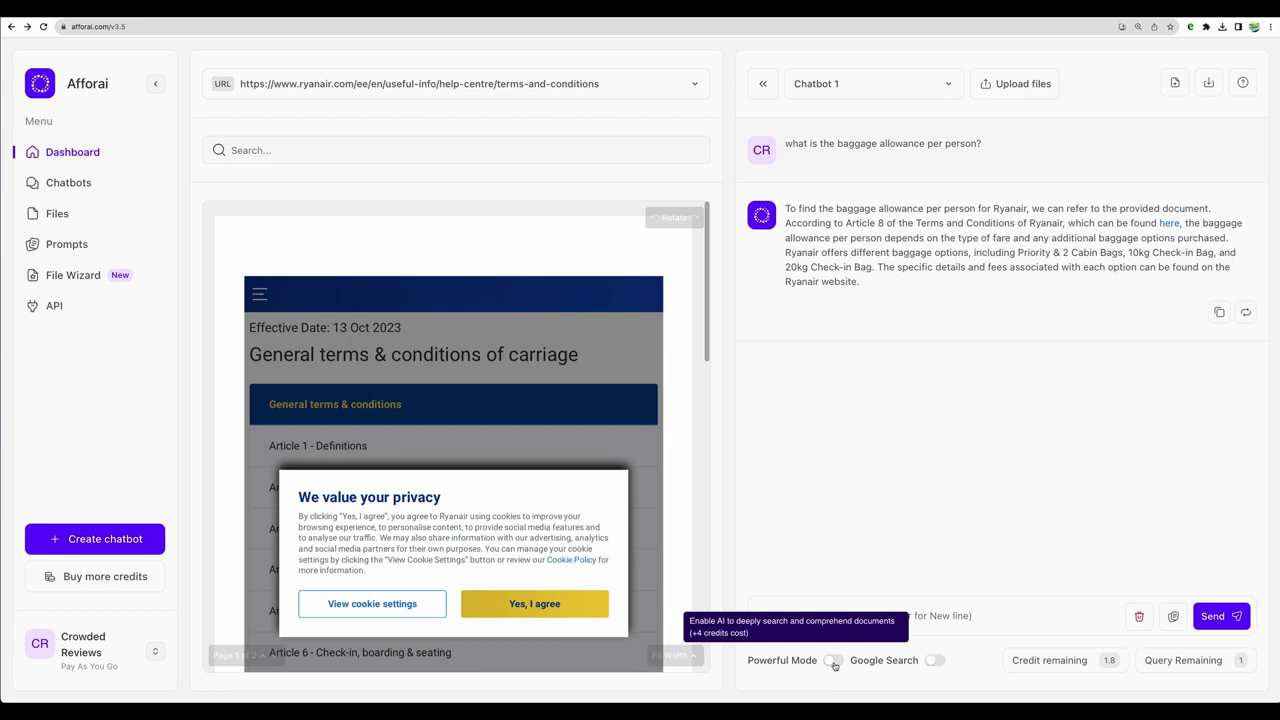
Review the File Wizard's example operations and the API documentation's completion endpoint
{"action": "left_click", "coordinate": [31, 280]}
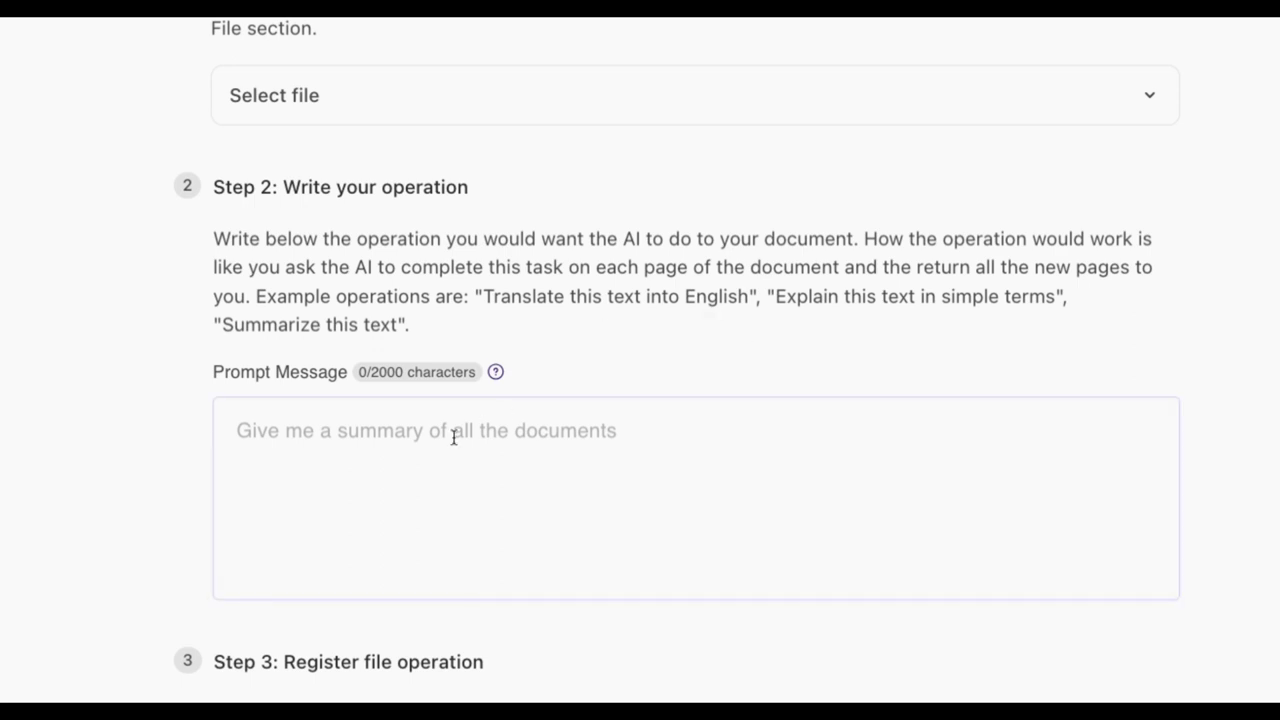
{"action": "left_click_drag", "start_coordinate": [484, 296], "coordinate": [758, 297]}
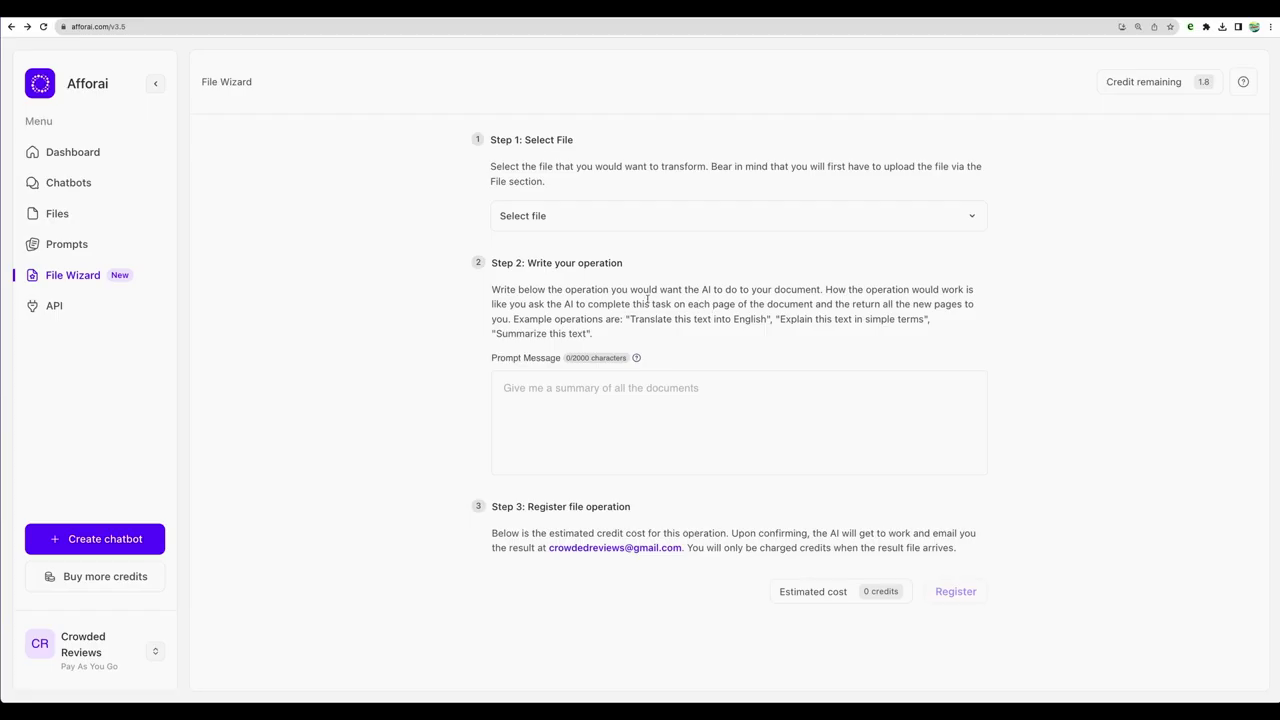
{"action": "left_click", "coordinate": [523, 256]}
{"action": "left_click", "coordinate": [36, 308]}
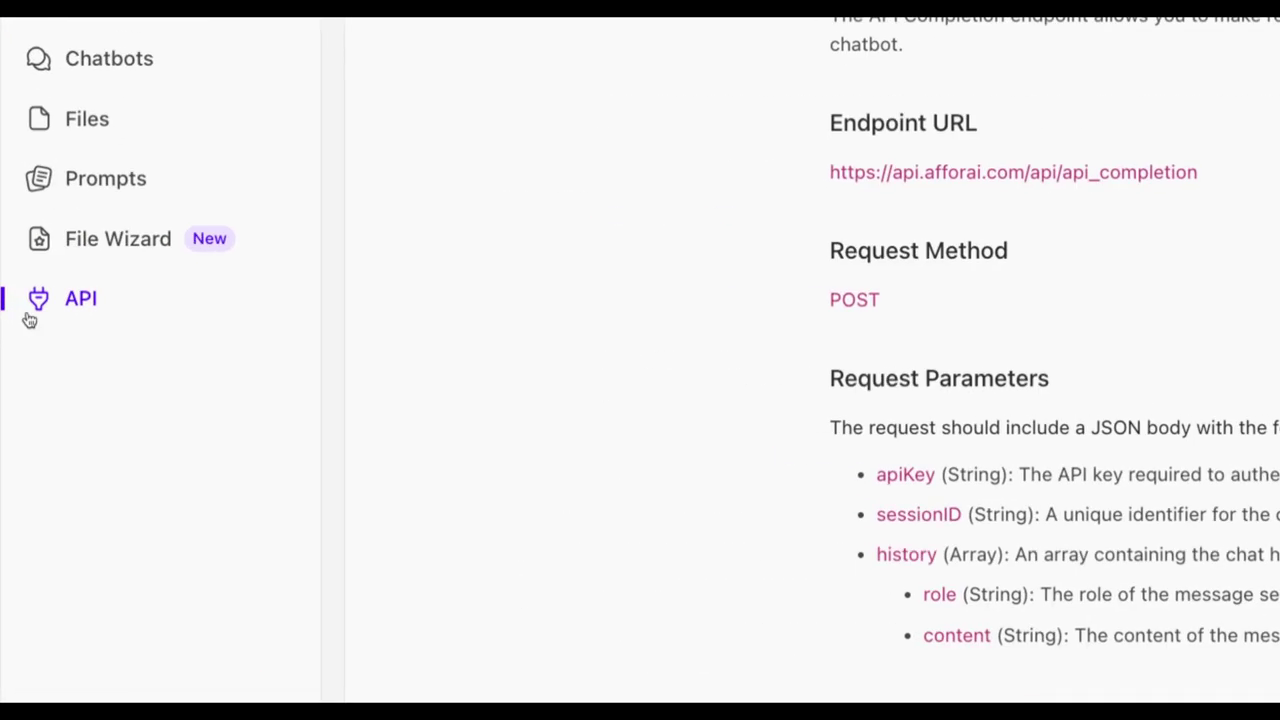
{"action": "triple_click", "coordinate": [564, 178]}
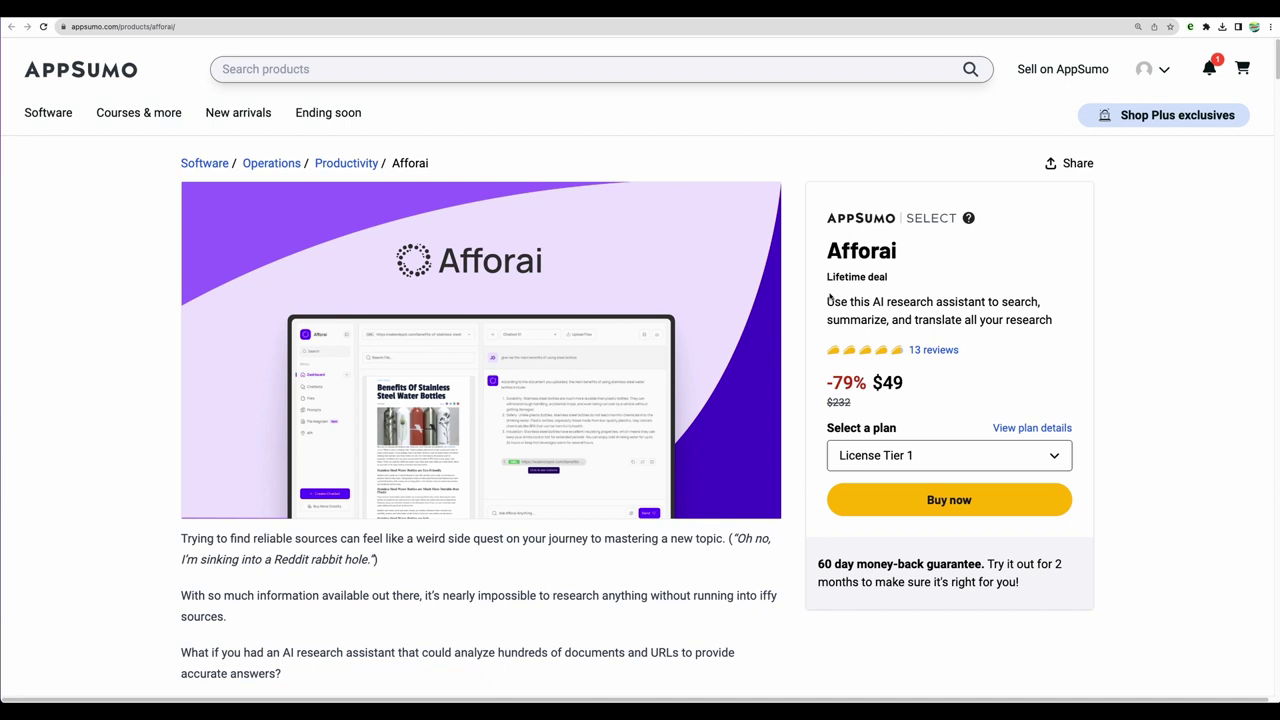
Look over the Afforai lifetime deal page on AppSumo, including its product description and At-a-glance section
{"action": "scroll", "coordinate": [654, 519], "scroll_direction": "down", "scroll_amount": 2}
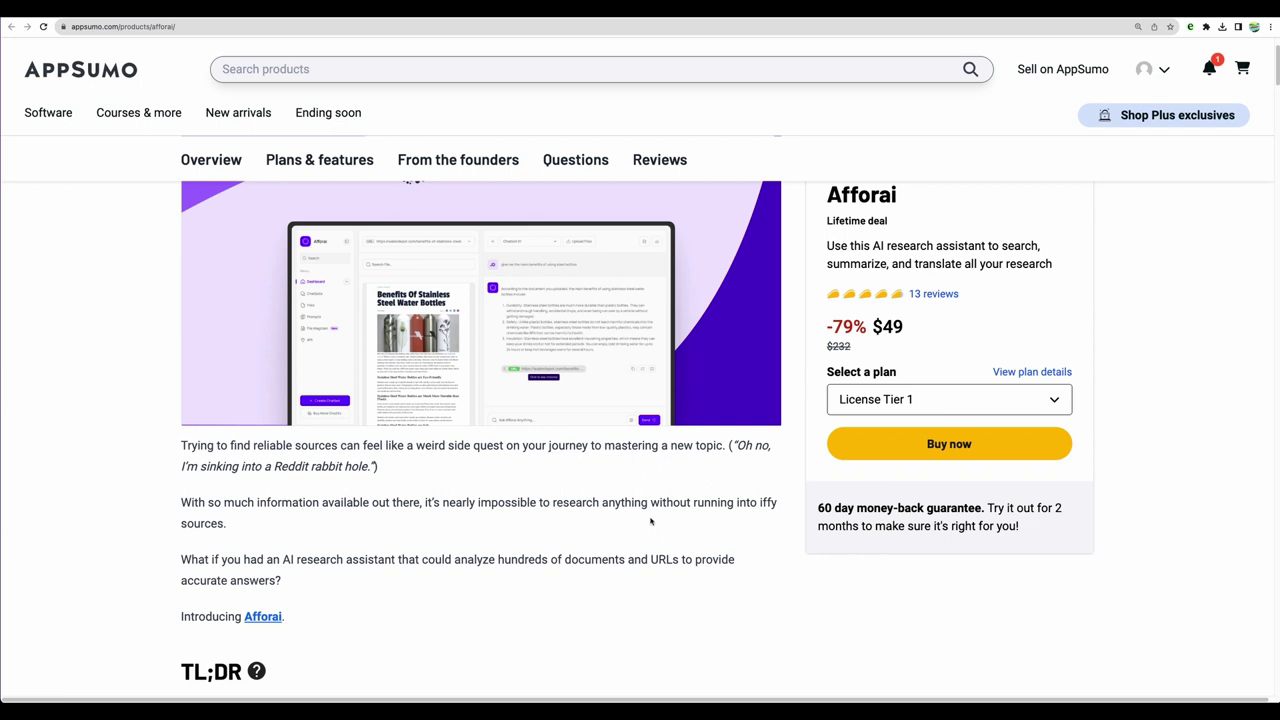
{"action": "scroll", "coordinate": [650, 521], "scroll_direction": "up", "scroll_amount": 2}
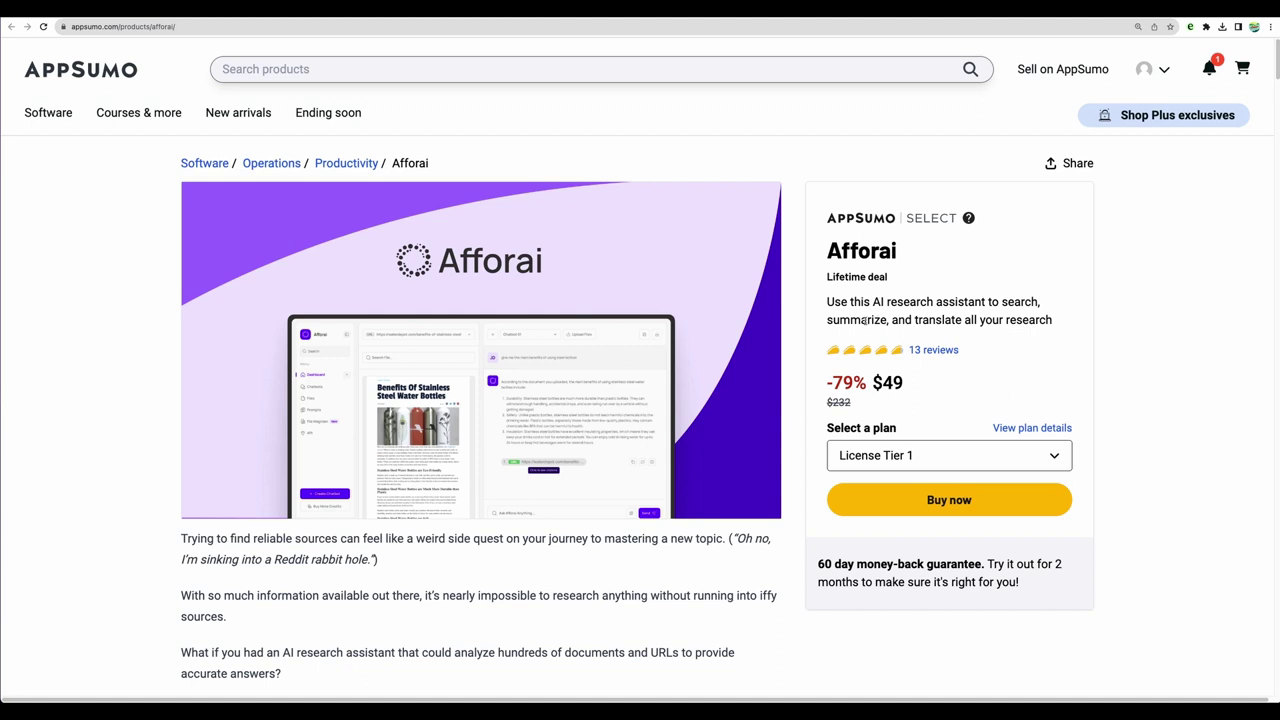
{"action": "scroll", "coordinate": [747, 377], "scroll_direction": "down", "scroll_amount": 5}
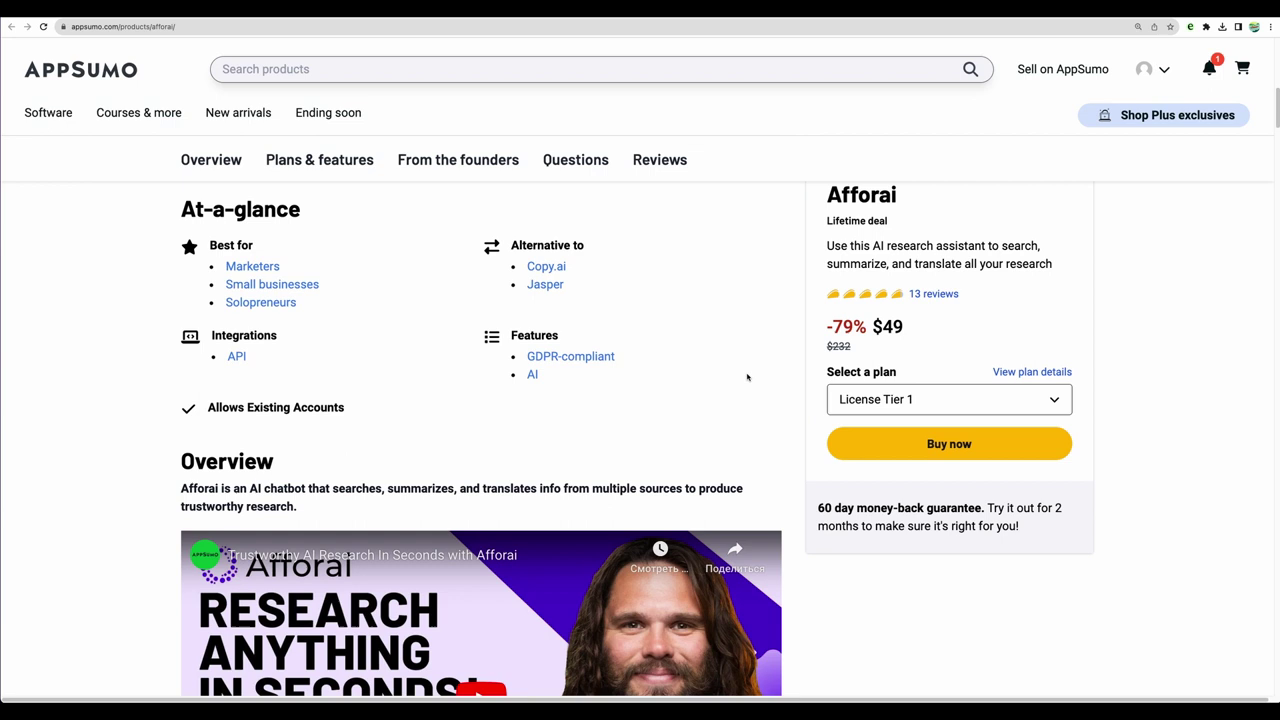
{"action": "scroll", "coordinate": [747, 377], "scroll_direction": "up", "scroll_amount": 5}
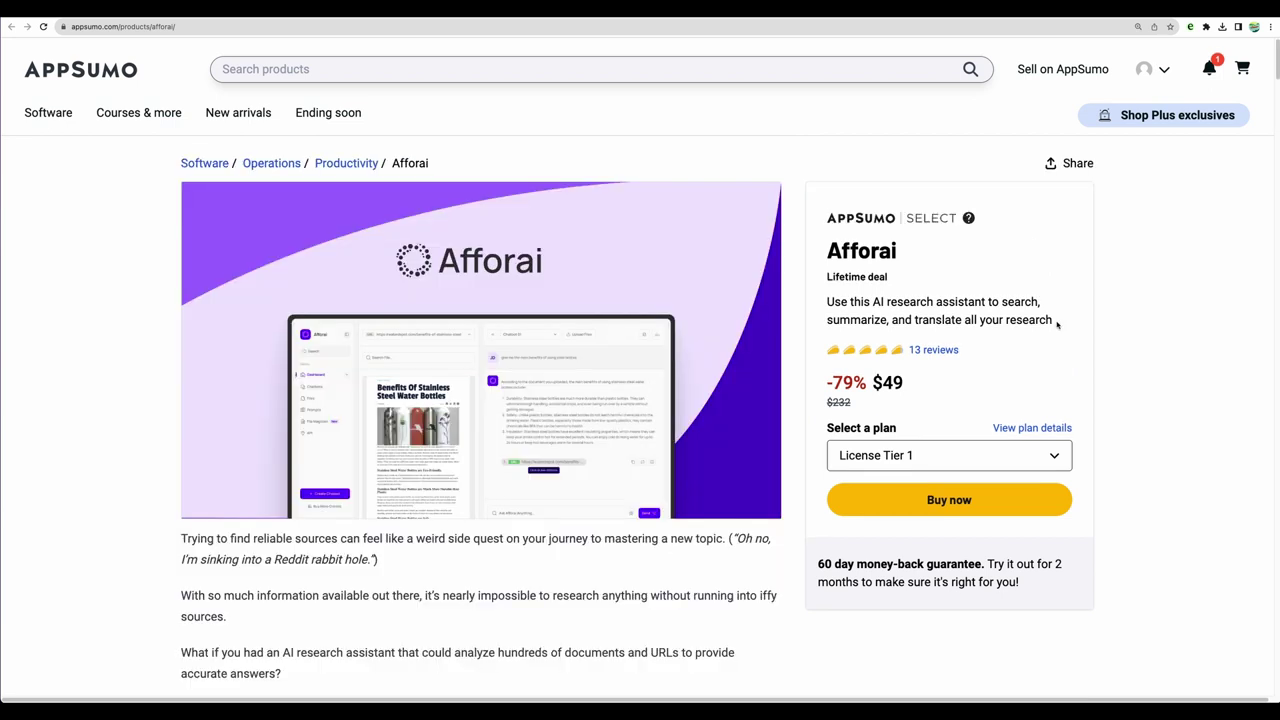